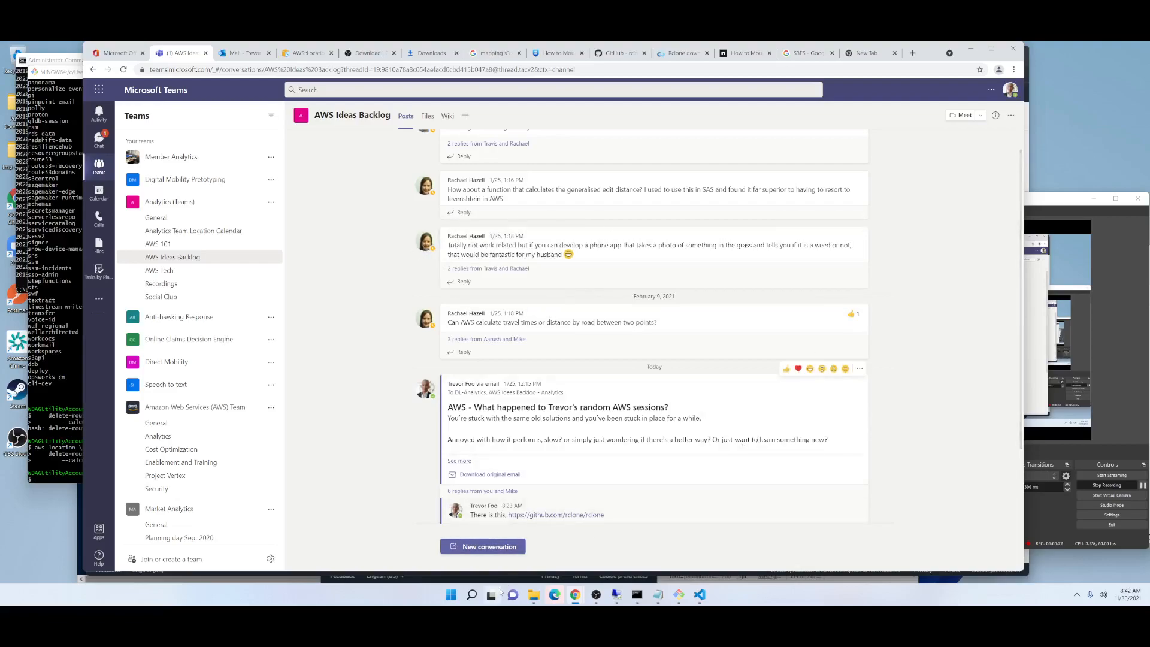
Switch to the AWS console window with Route calculators and examine the features listed on the Amazon Location Service home page.
mouse_move(575, 595)
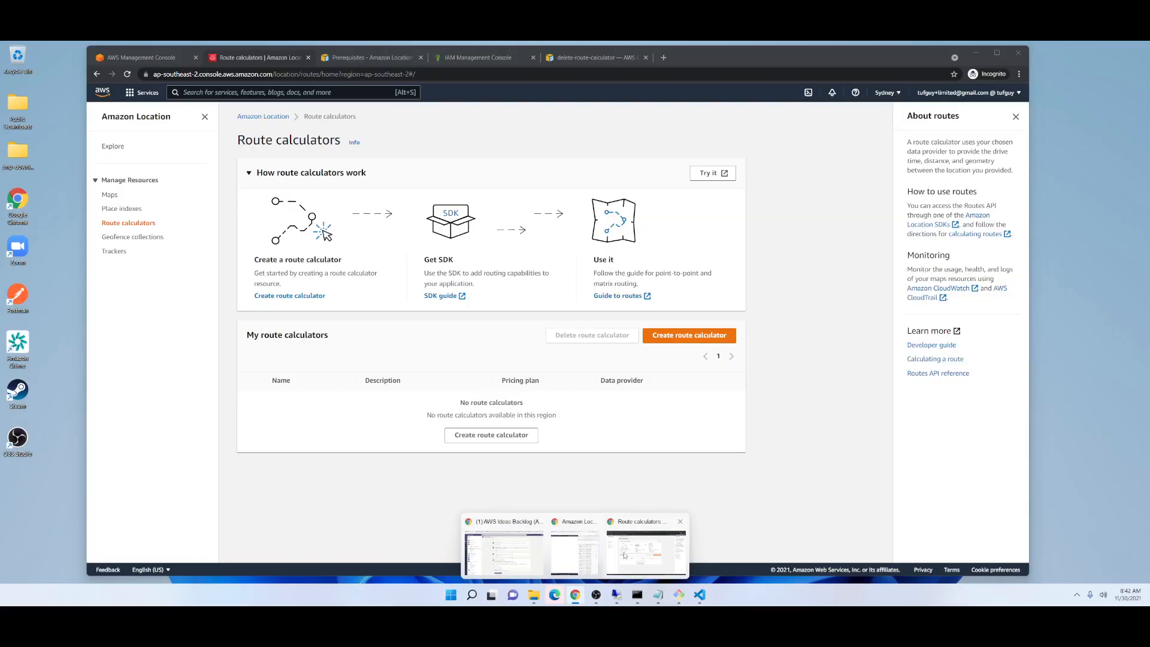
click(606, 560)
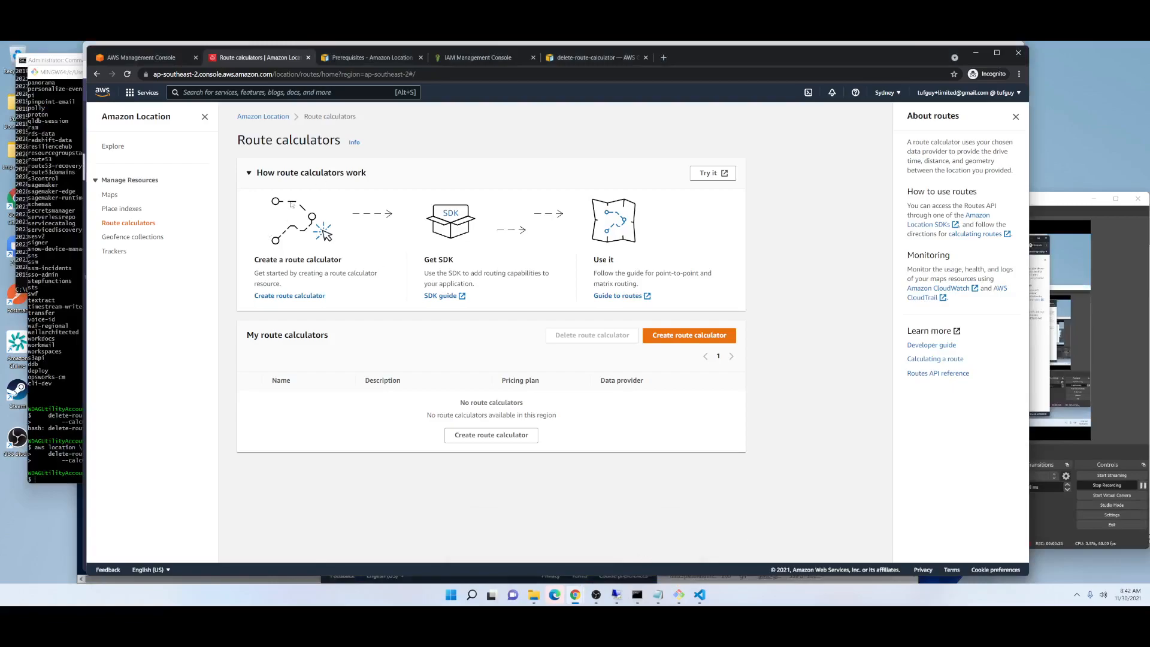
click(137, 116)
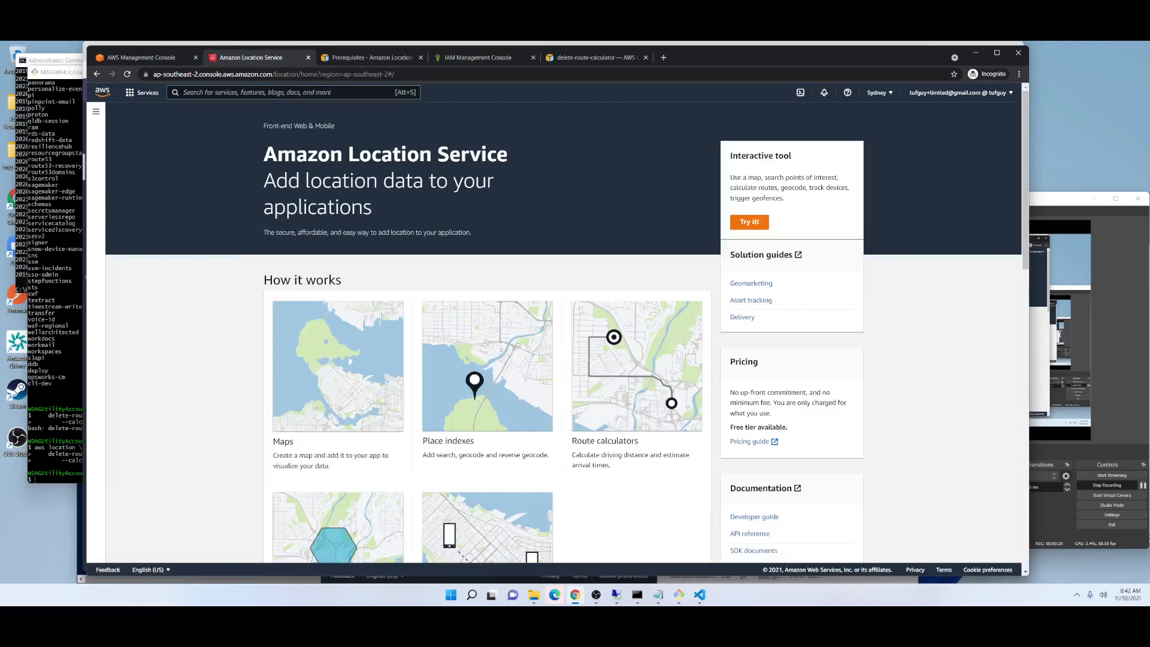
scroll(350, 323, down, 1)
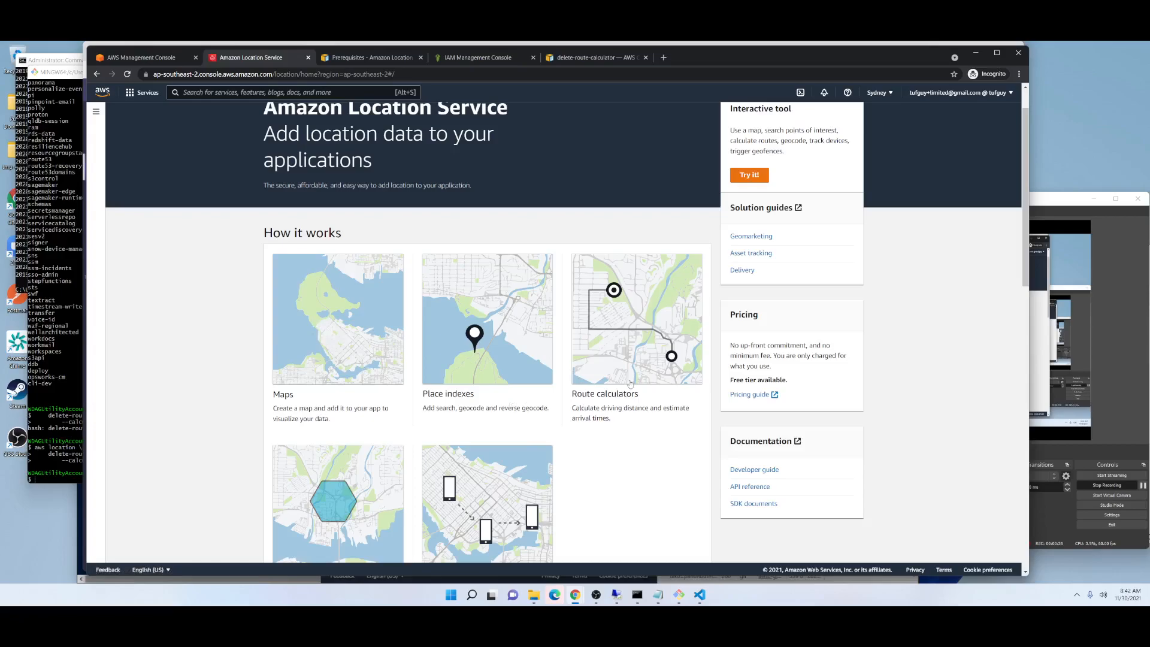
scroll(592, 472, down, 1)
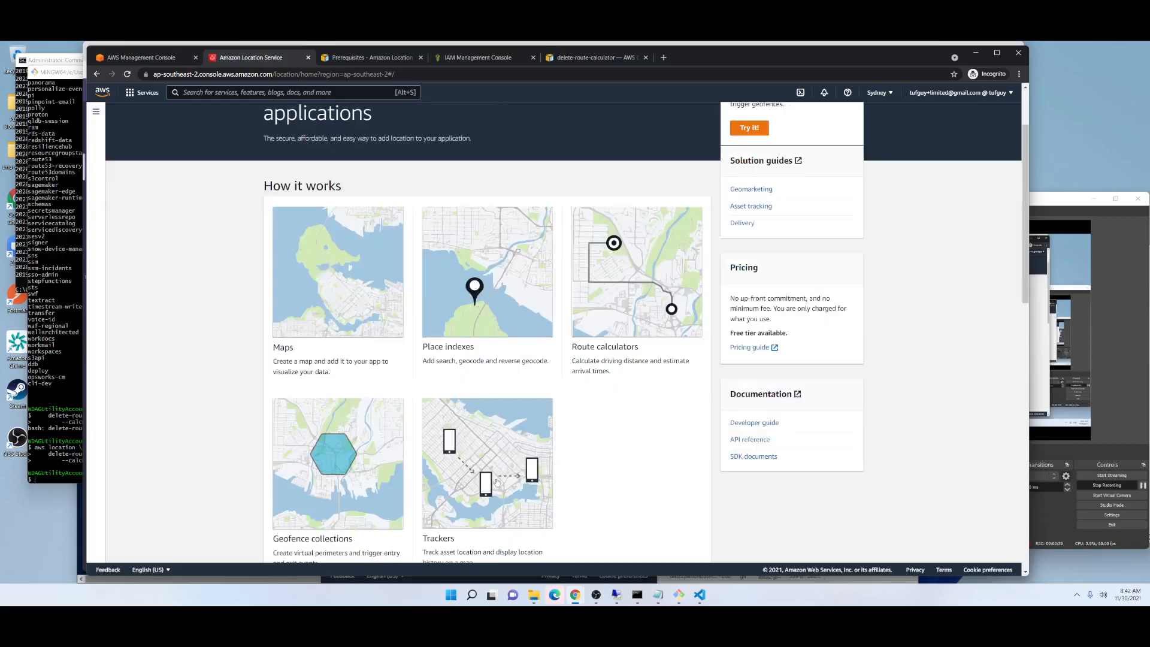
scroll(513, 479, down, 1)
scroll(512, 485, up, 1)
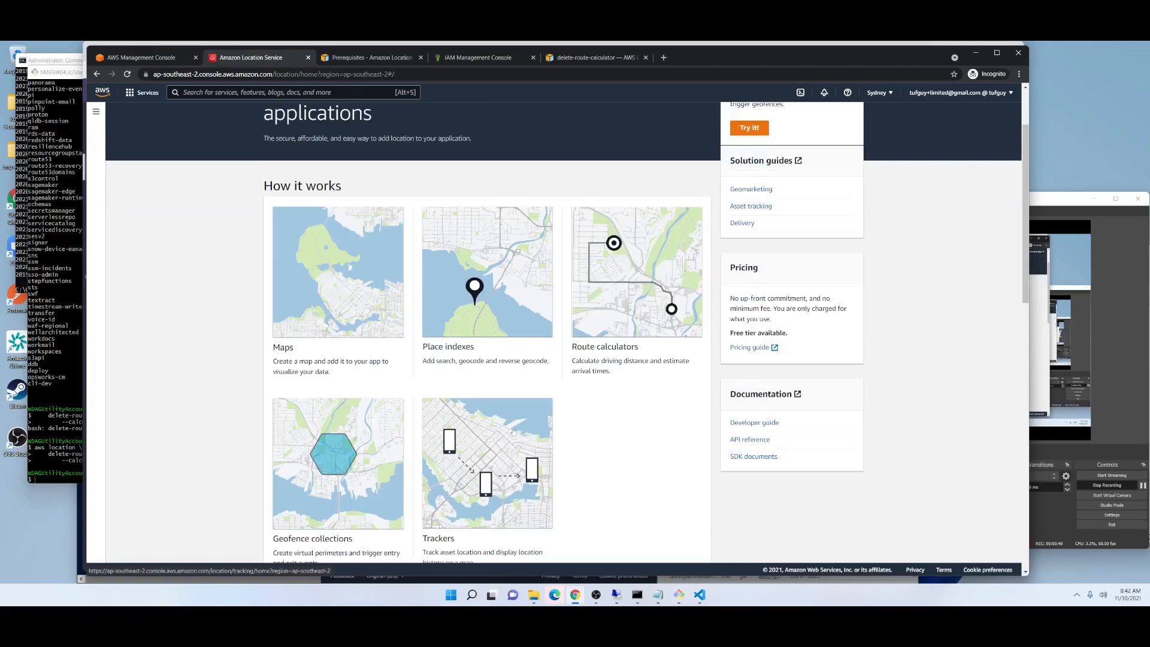
scroll(516, 431, up, 2)
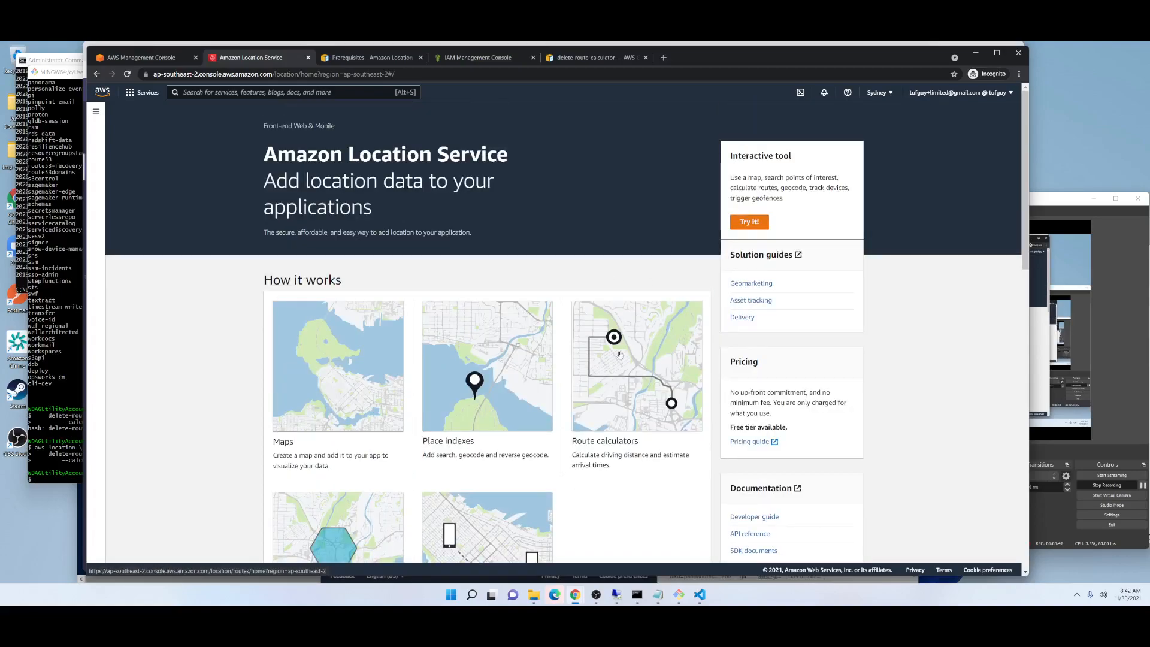
Start creating a route calculator and review the form's name, description and data provider fields.
click(634, 427)
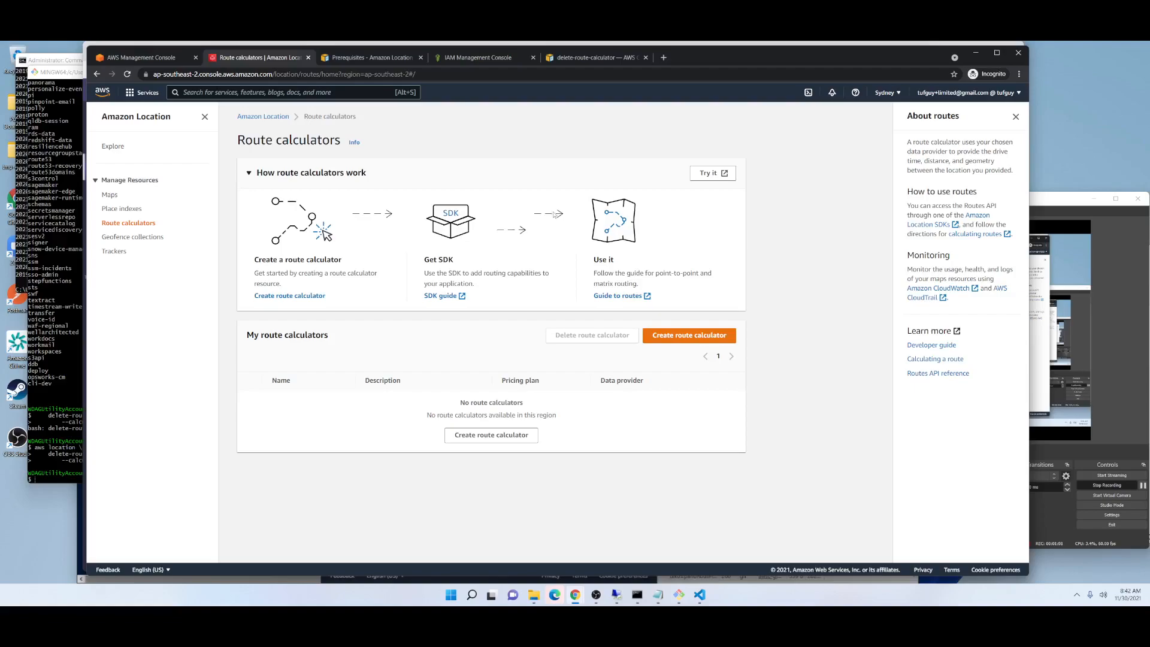
click(695, 337)
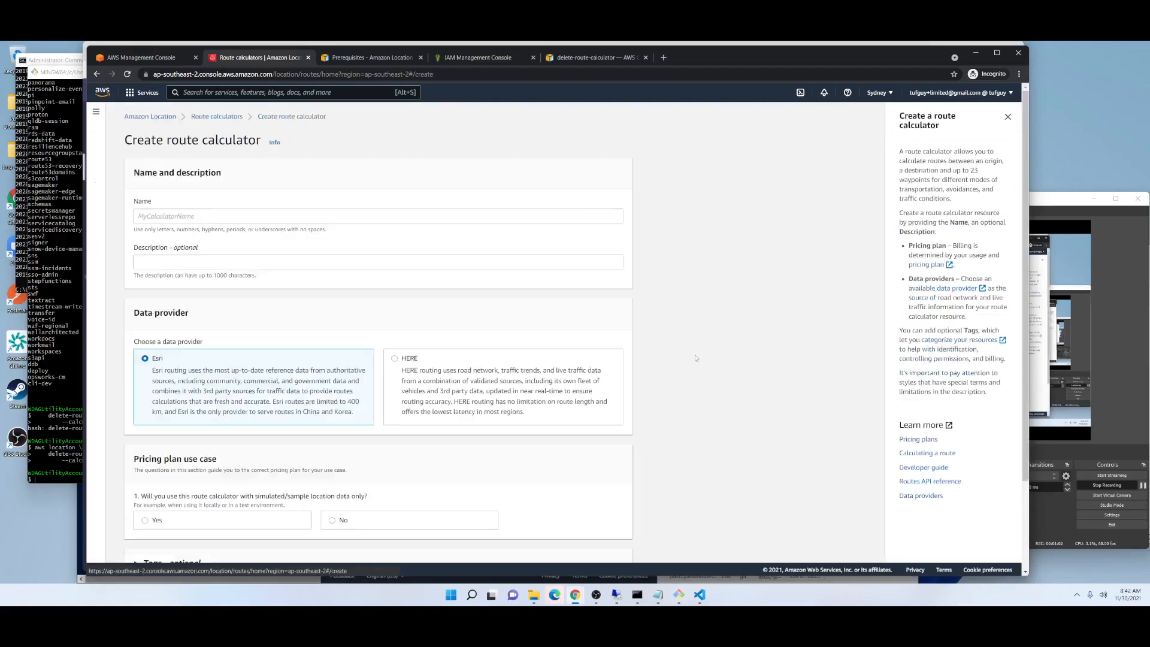
click(185, 216)
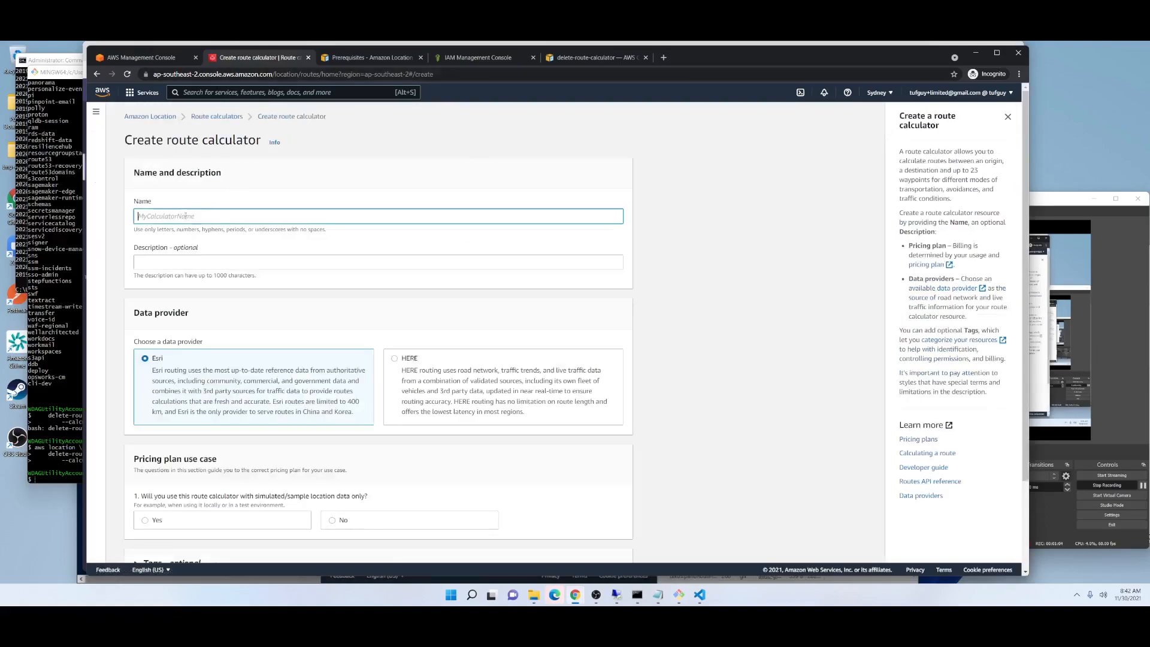
click(178, 266)
scroll(190, 331, down, 3)
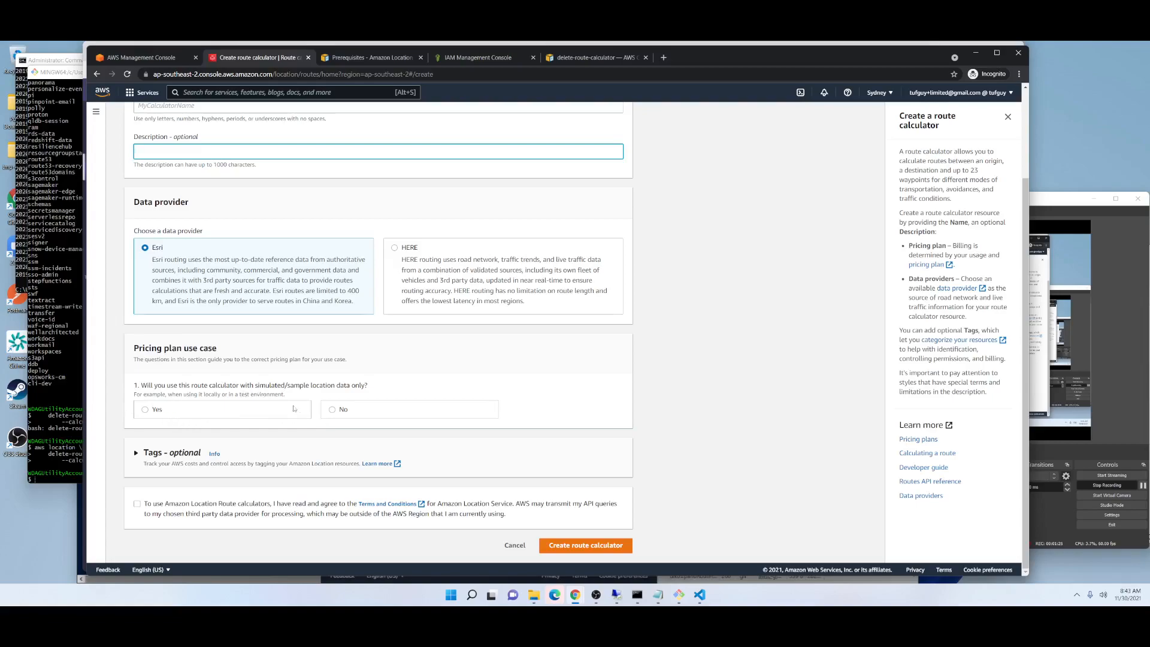
Compare both answers to the simulated/sample location data question in the pricing plan use case, ending on Yes.
click(146, 410)
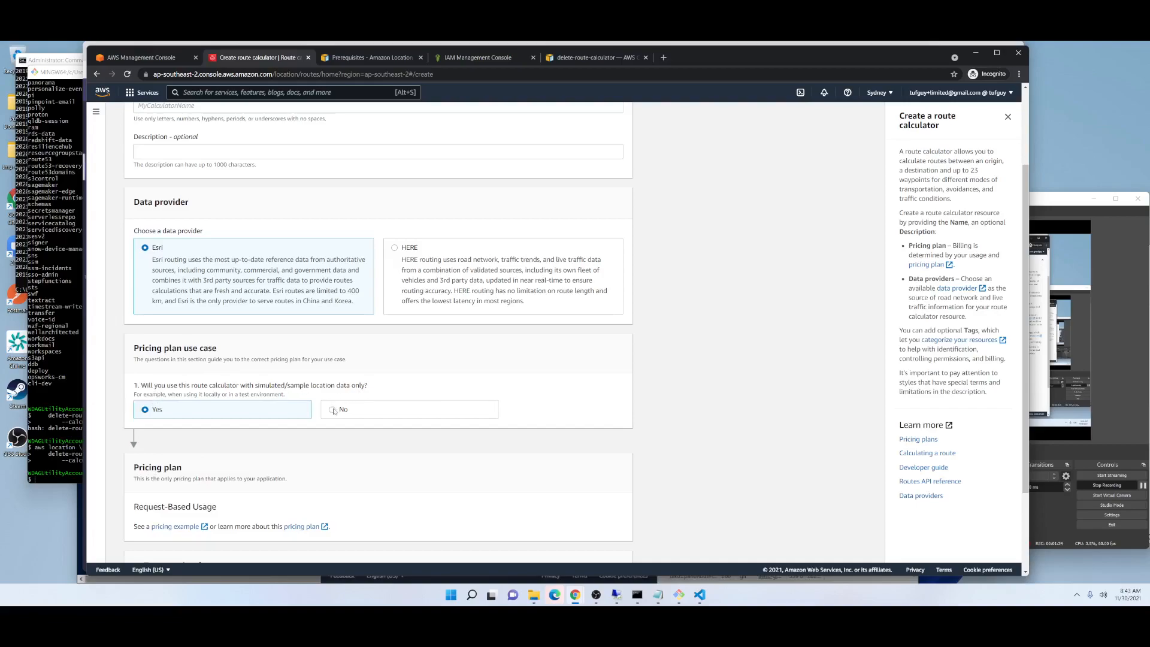
click(355, 411)
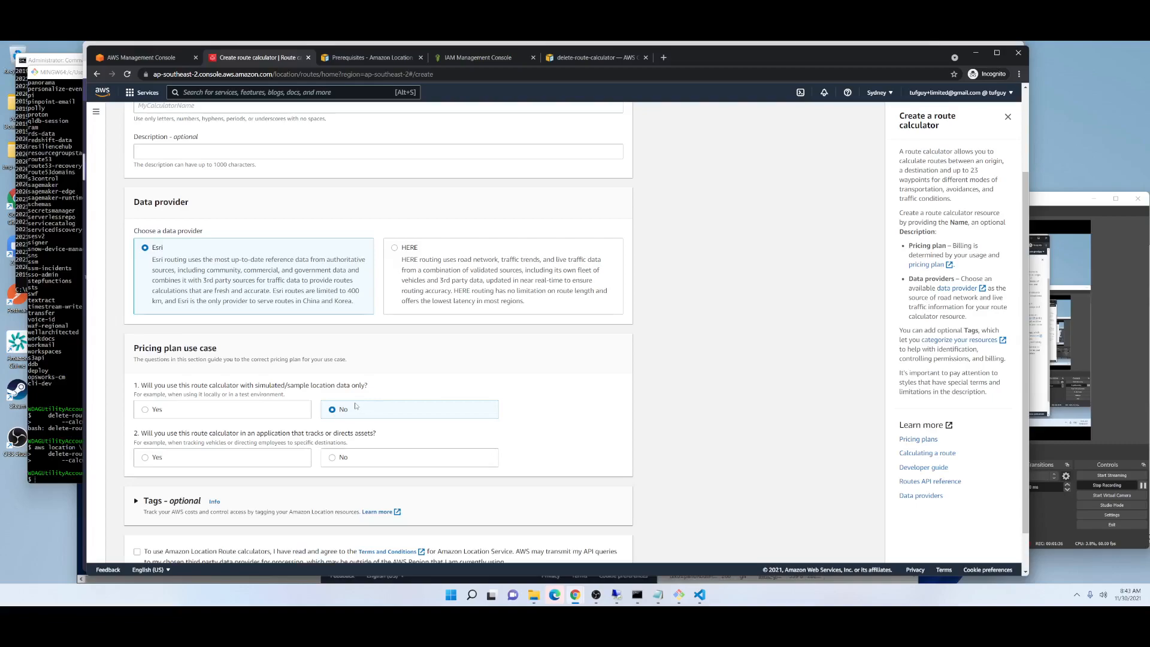
scroll(333, 413, down, 1)
click(157, 365)
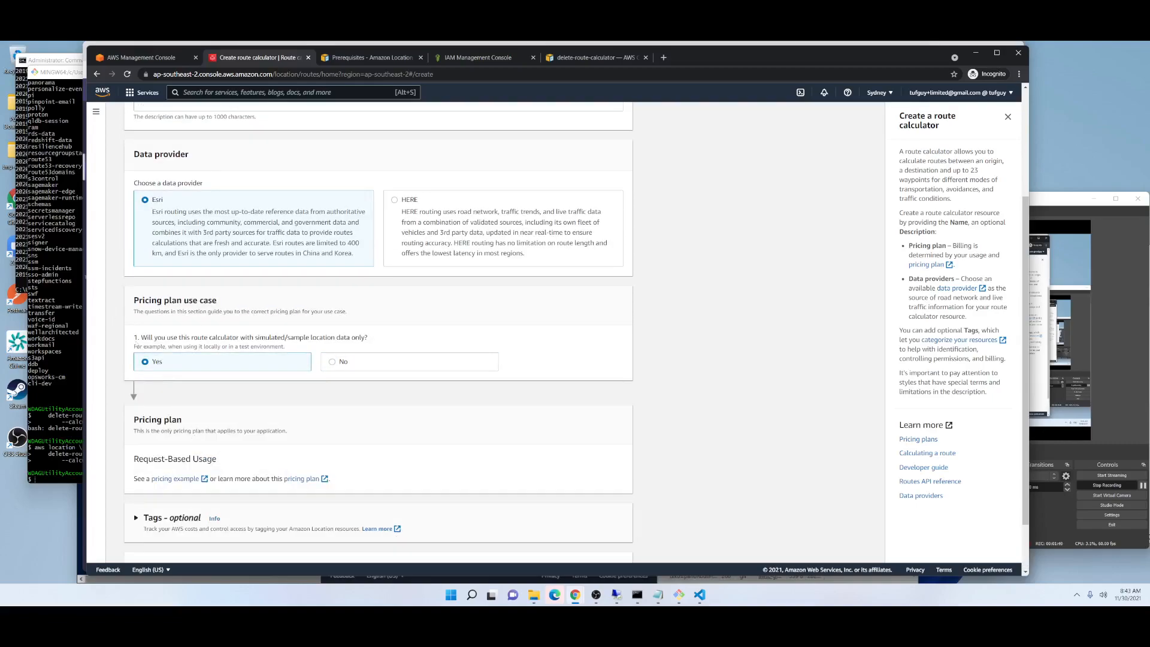
scroll(206, 420, down, 1)
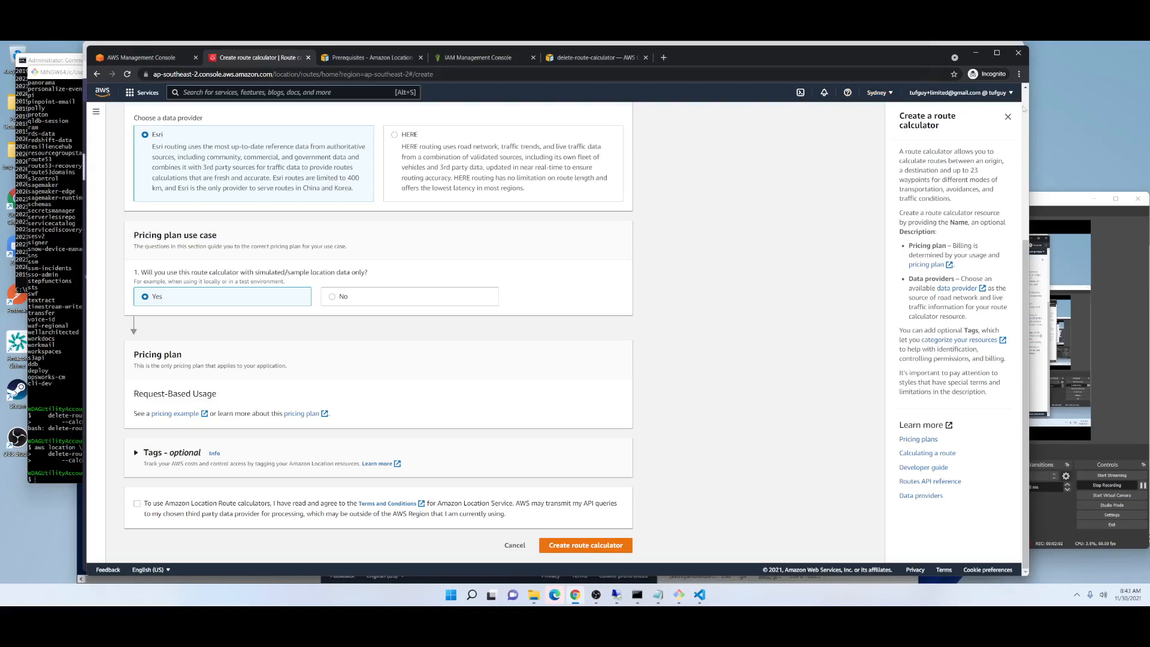
Switch to the organisation account's AWS browser window and close the developer tools on its Amazon Location Service page.
click(975, 53)
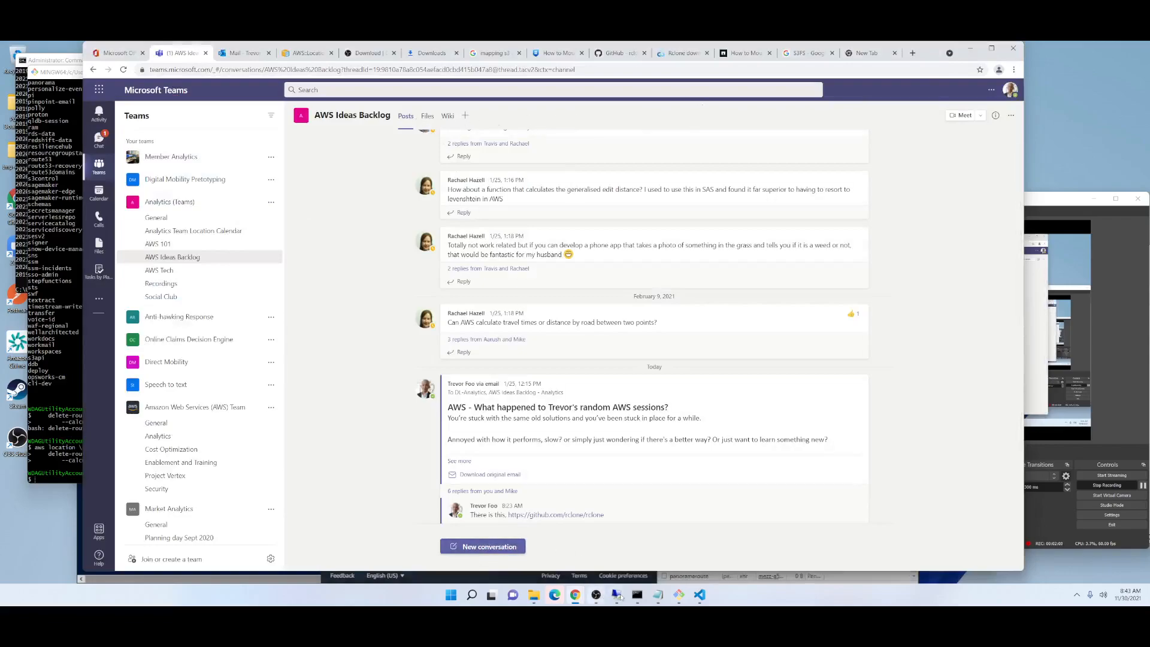
mouse_move(577, 597)
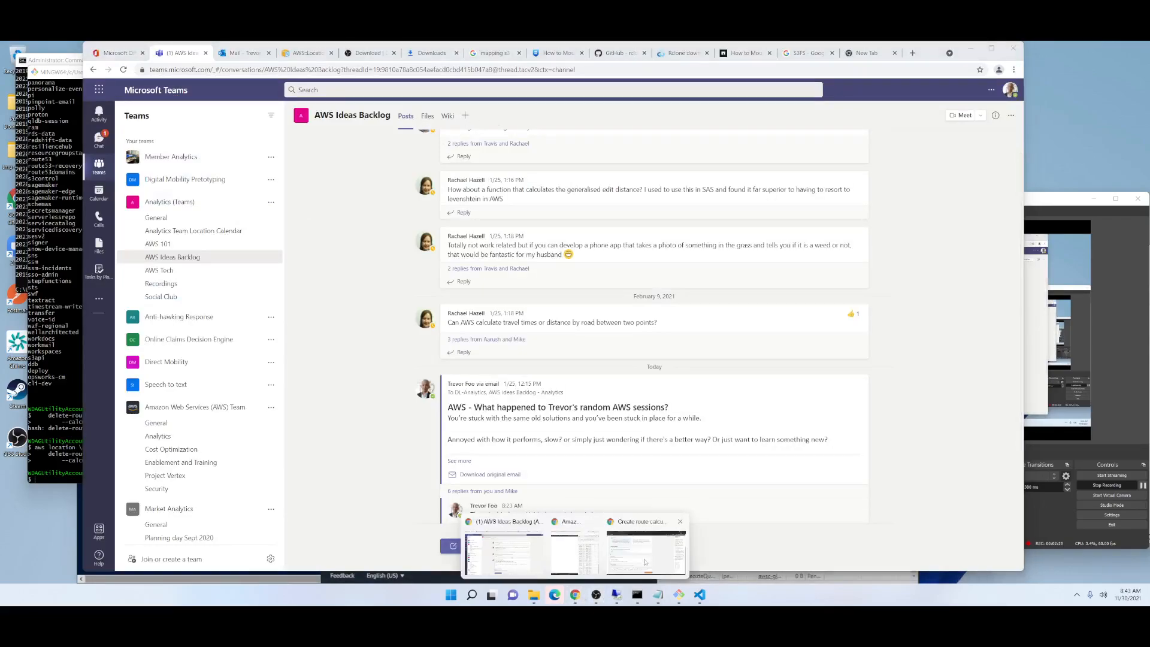
click(585, 562)
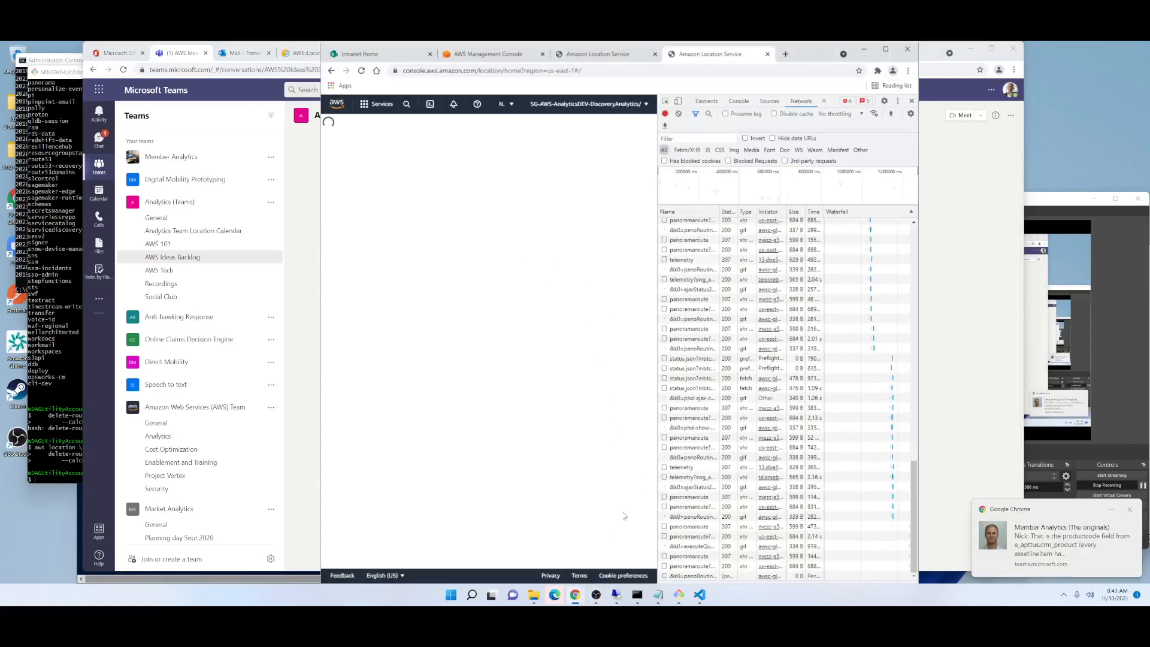
click(912, 101)
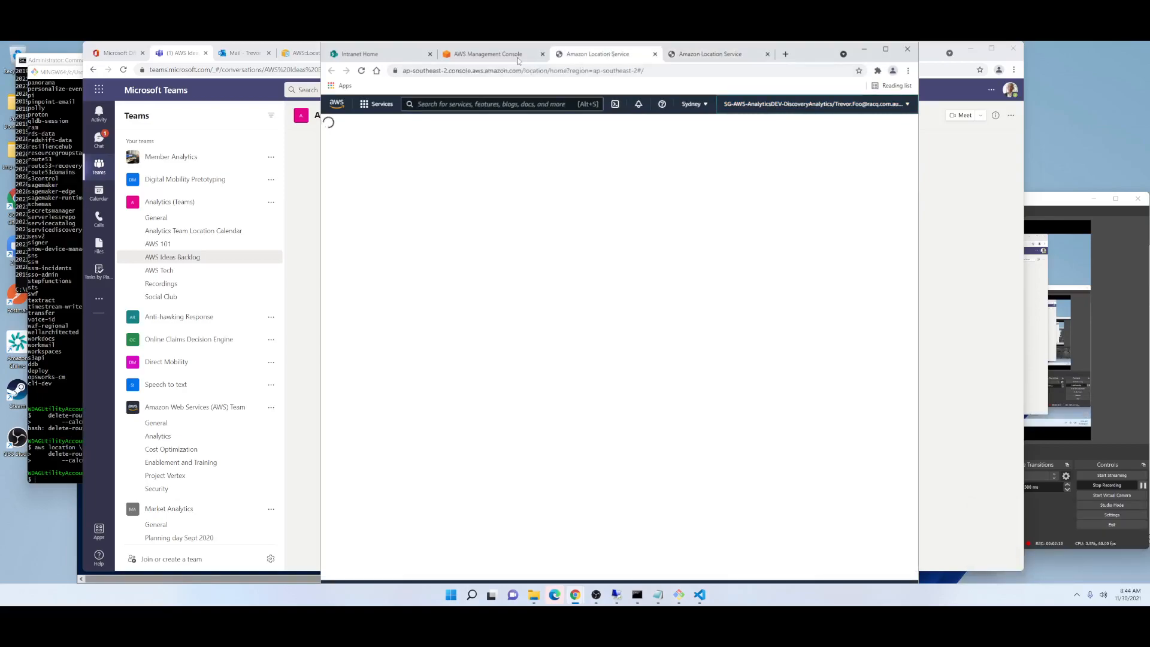
Show the signed-in account's details on the organisation's AWS Management Console page.
click(487, 58)
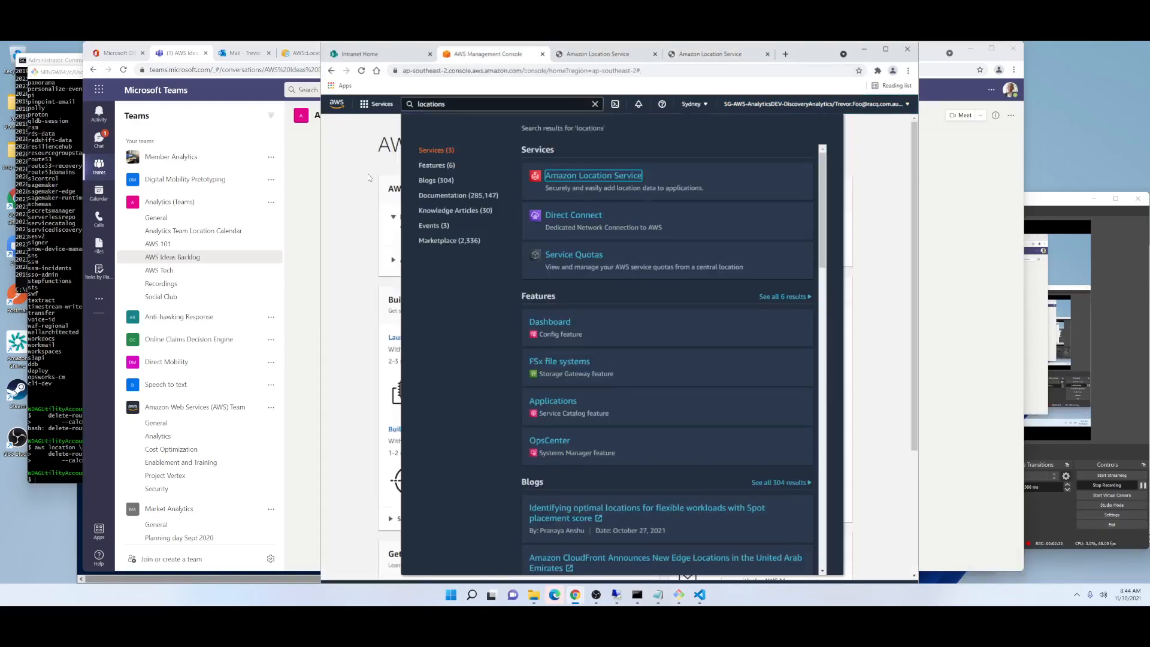
click(395, 161)
click(728, 105)
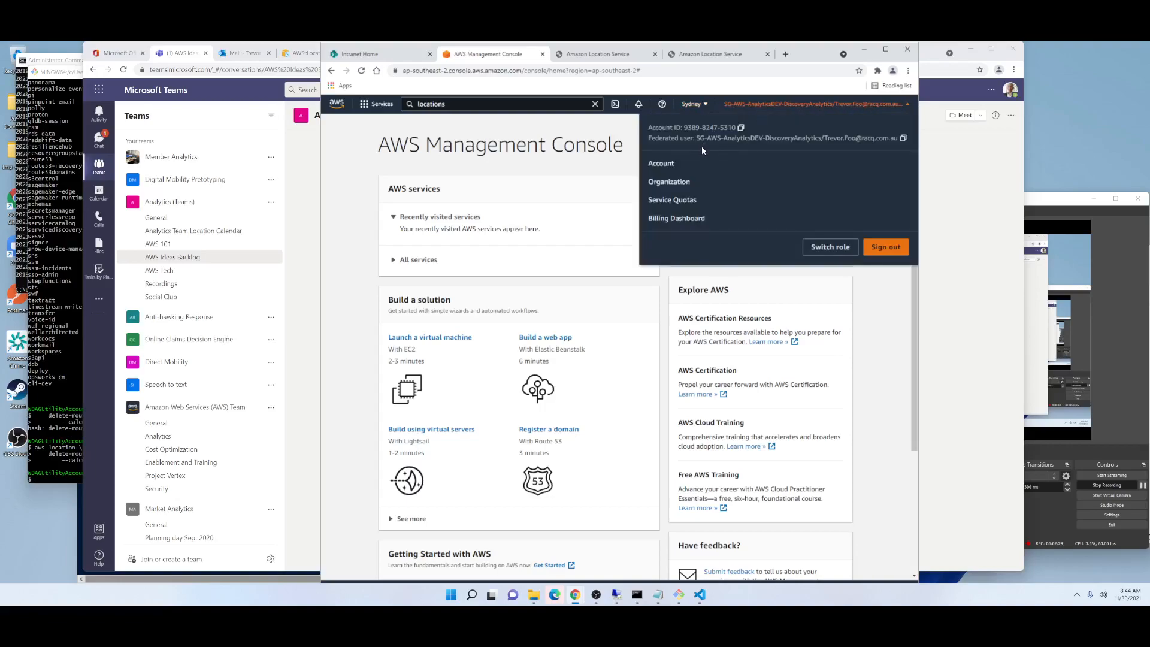
Open Amazon Location Service in a new tab from the "locations" search results and close the duplicate service tabs.
click(446, 105)
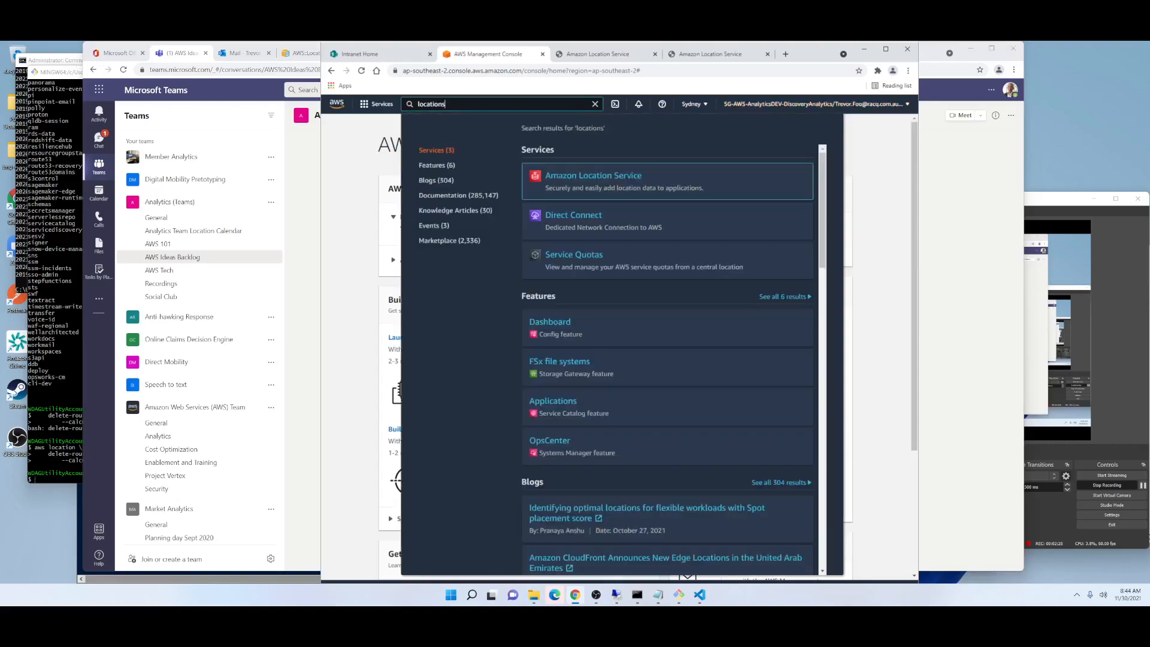
middle_click(572, 182)
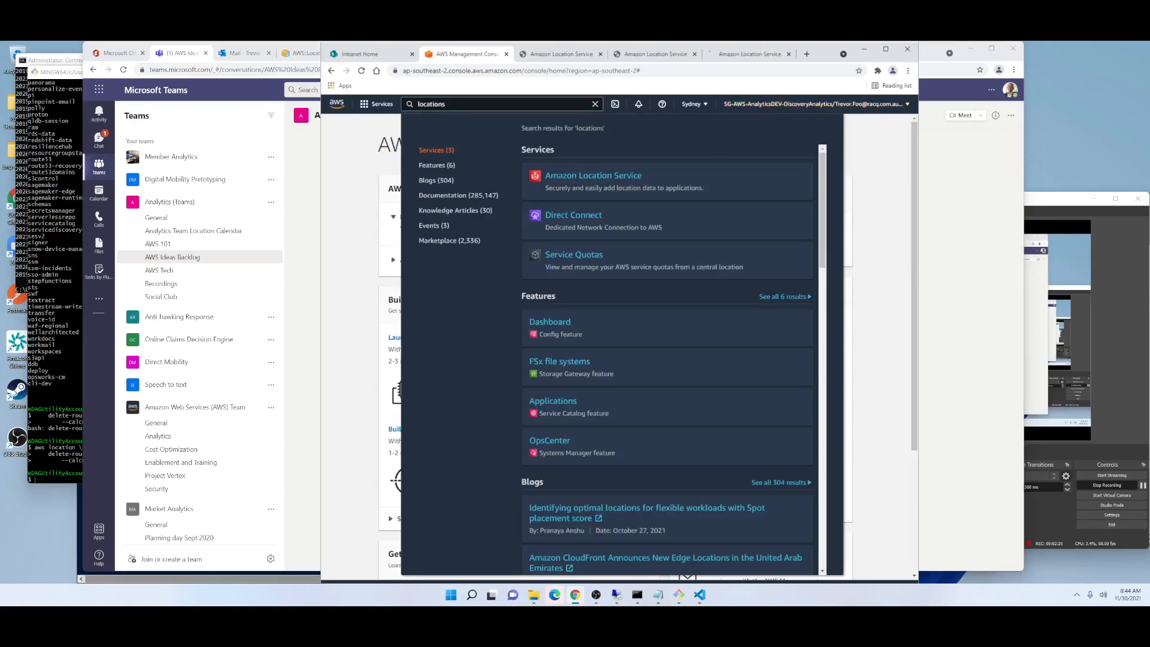
click(694, 54)
click(600, 54)
click(561, 57)
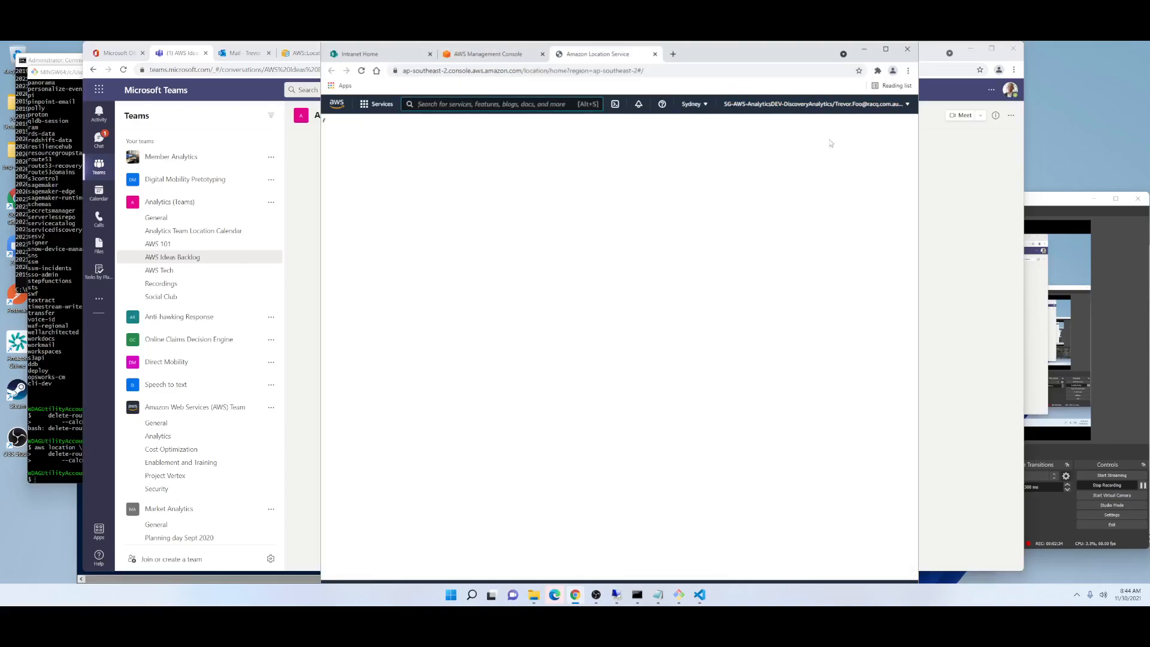
Open the browser's developer tools on the Amazon Location Service page to inspect its network requests.
click(908, 70)
mouse_move(818, 205)
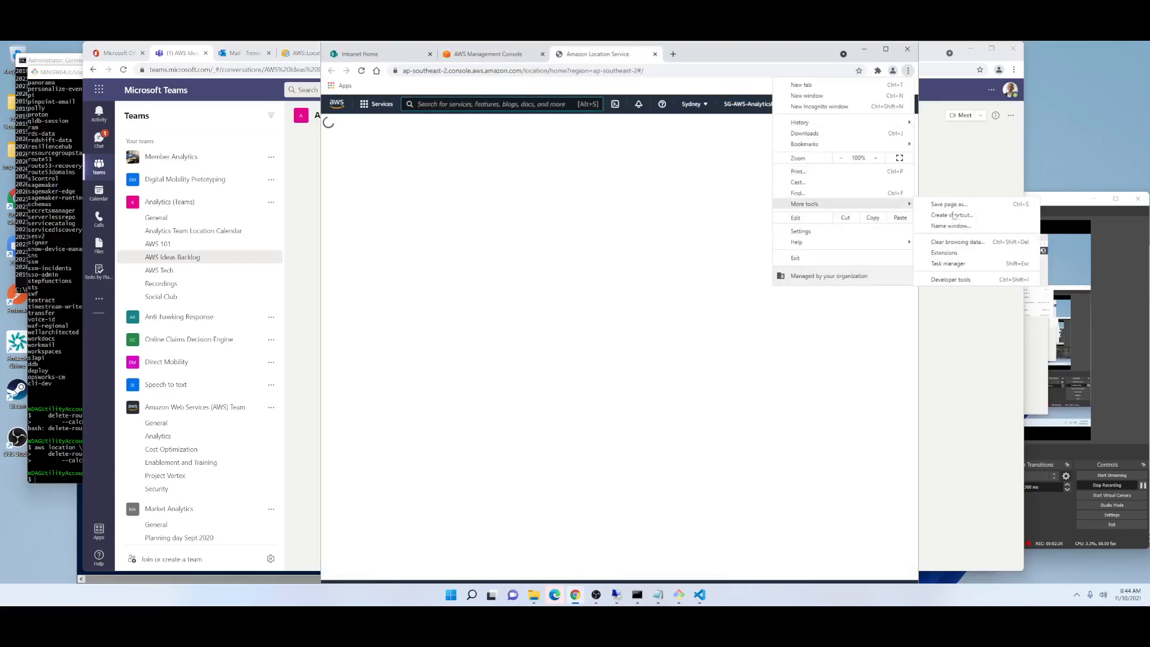
click(945, 280)
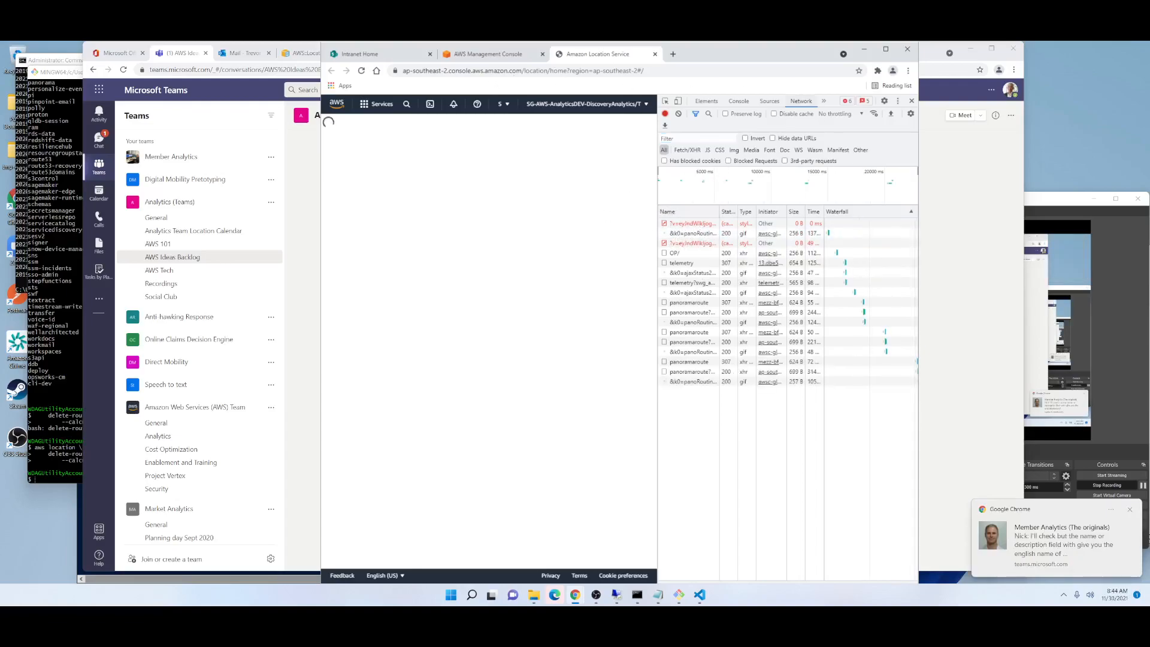
Switch back to the route calculator form, leave it unsaved for the Amazon Location home page, and list the available regions.
mouse_move(575, 594)
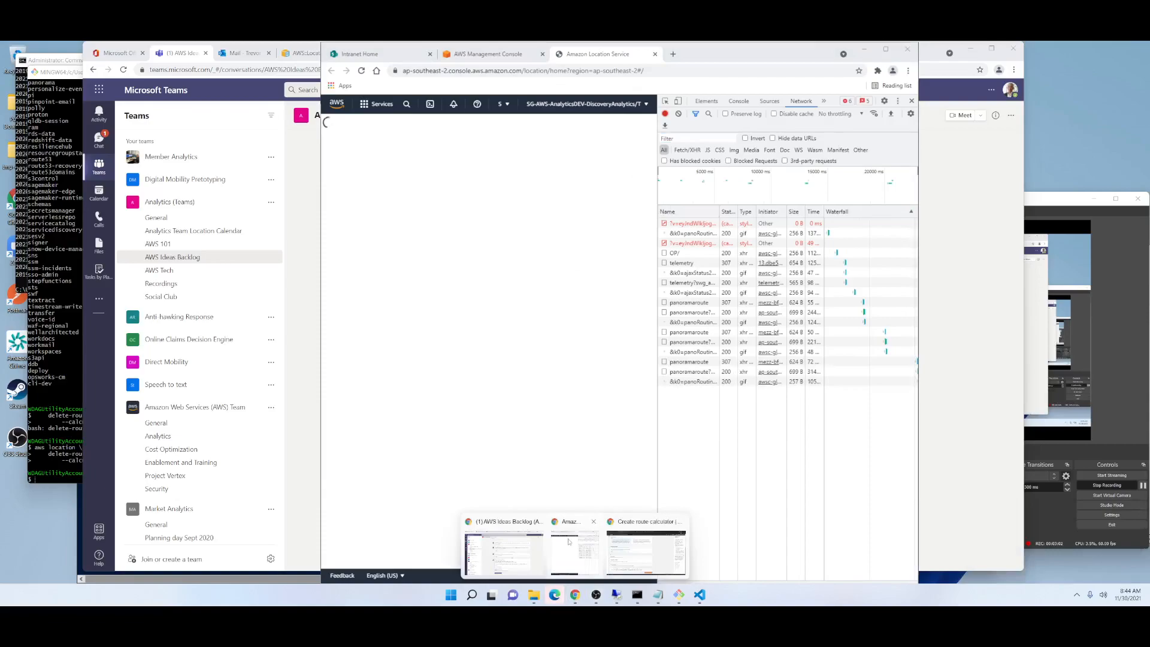
click(642, 552)
scroll(453, 325, up, 4)
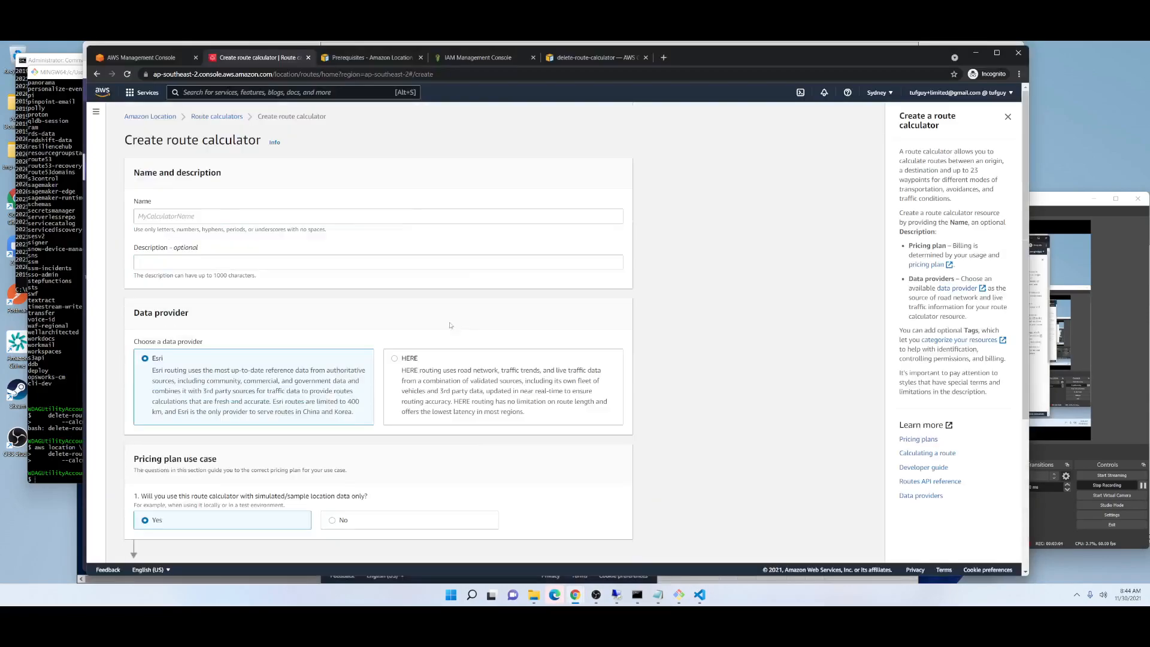
click(162, 117)
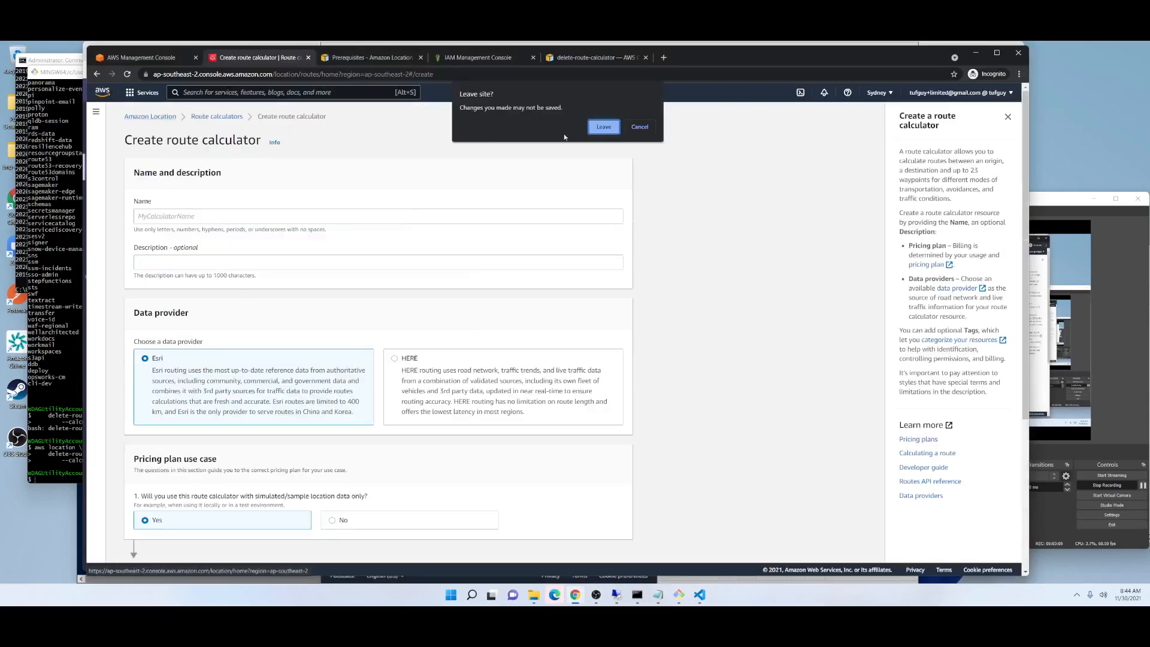
click(604, 126)
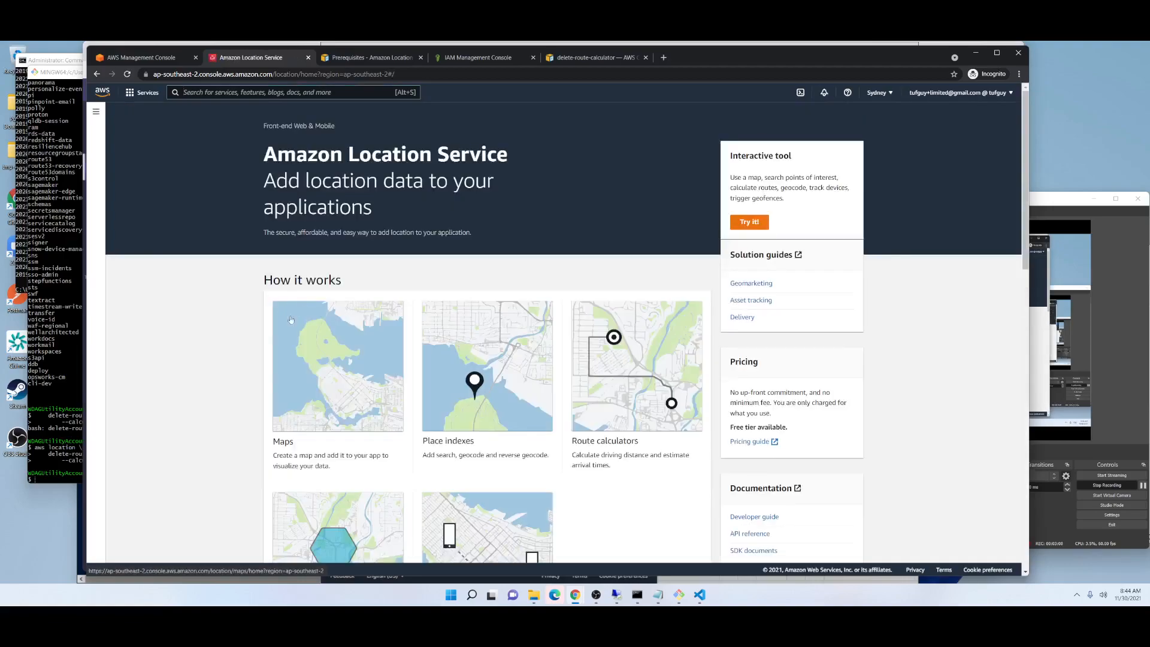
click(878, 92)
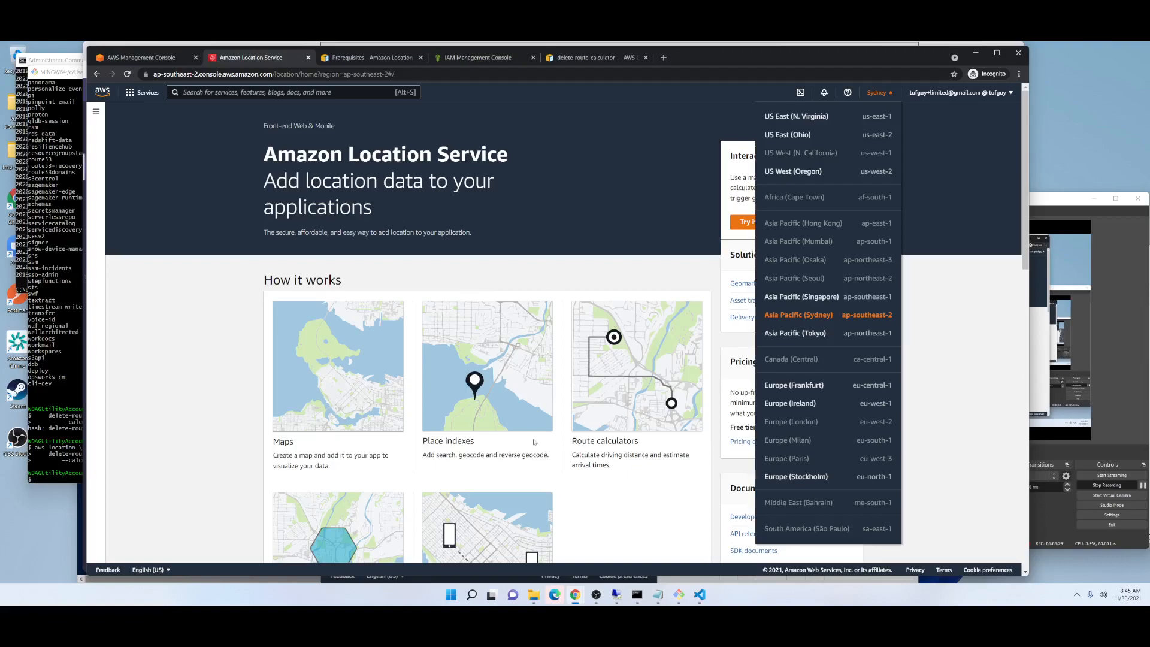
Minimize both AWS browser windows, switch to the Command Prompt and clear its output with cls.
click(976, 52)
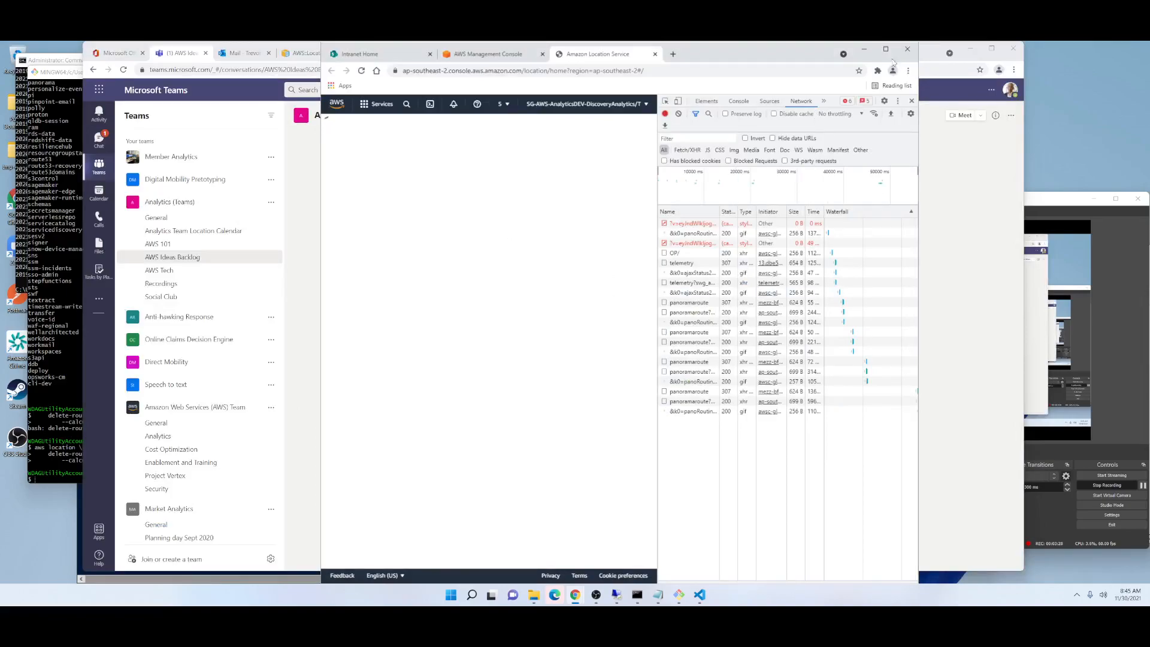
click(864, 49)
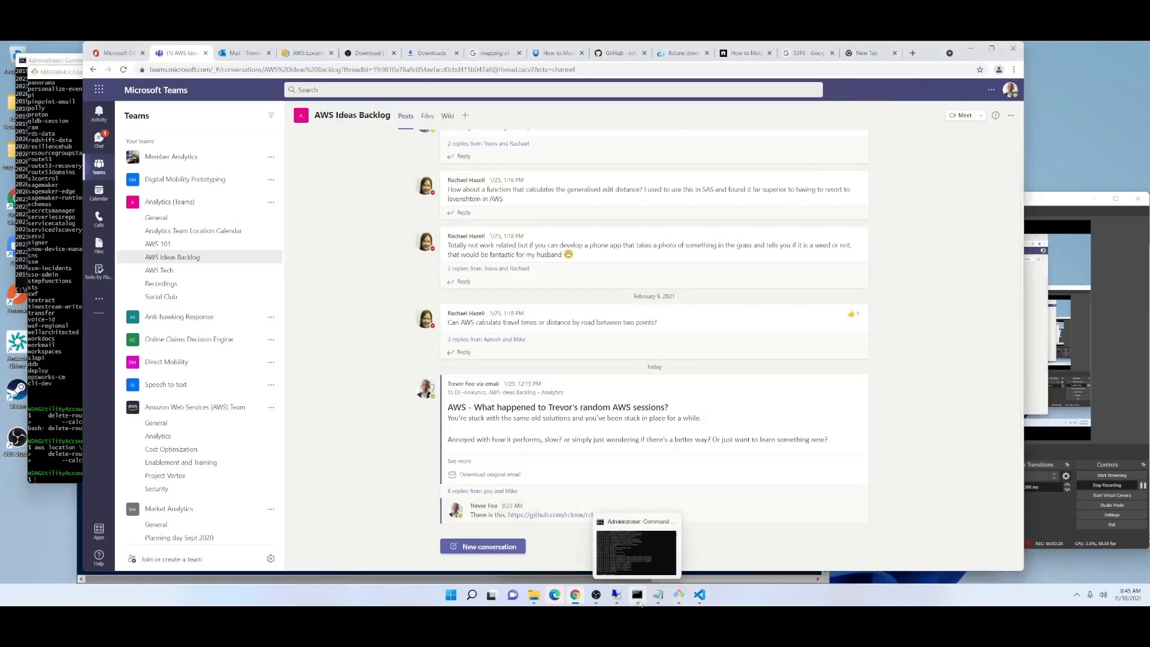
click(637, 595)
click(215, 262)
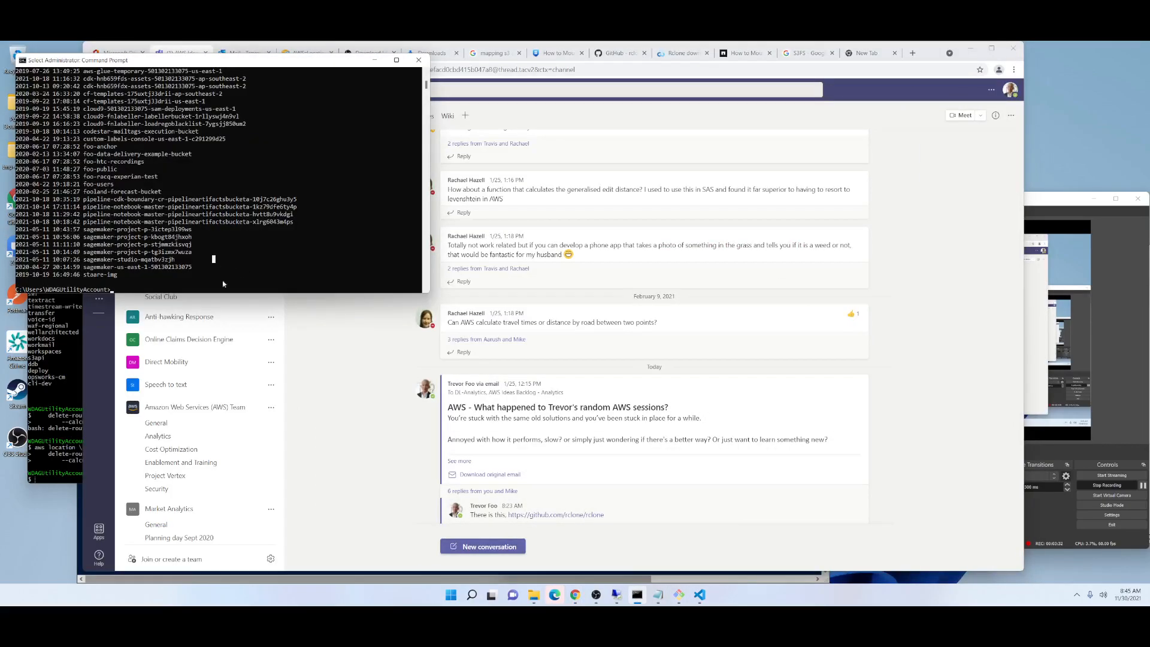
text(cls)
key(Return)
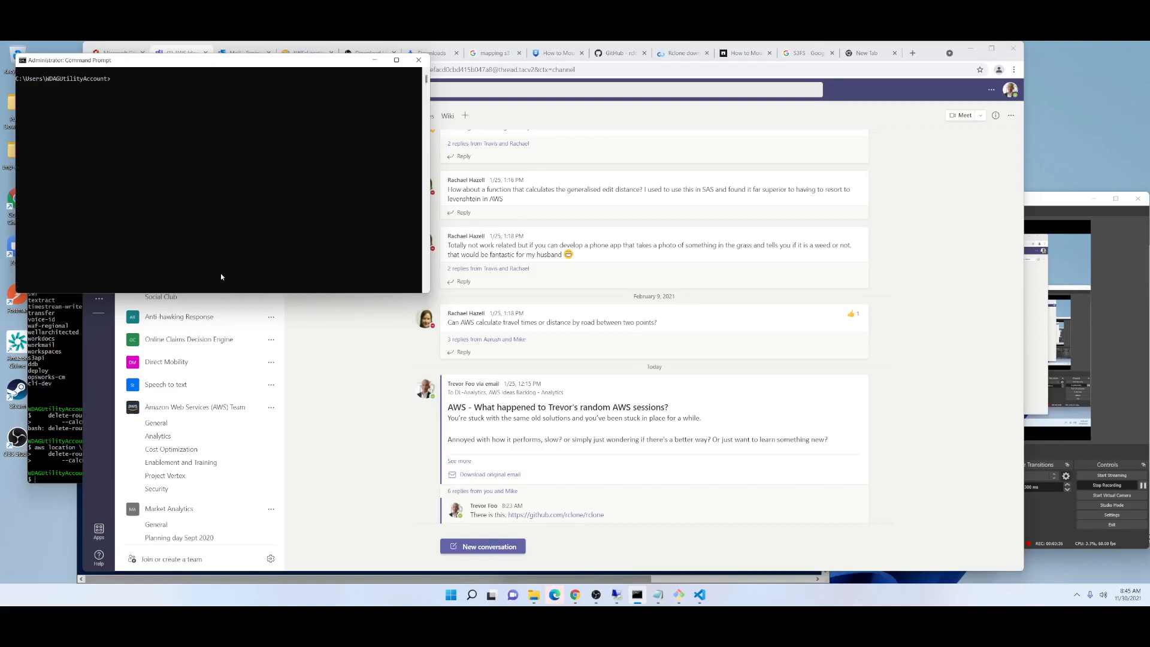
List the S3 buckets with aws s3 ls, move the Command Prompt window over the browser and enlarge its text.
text(aws s3 ls)
key(Return)
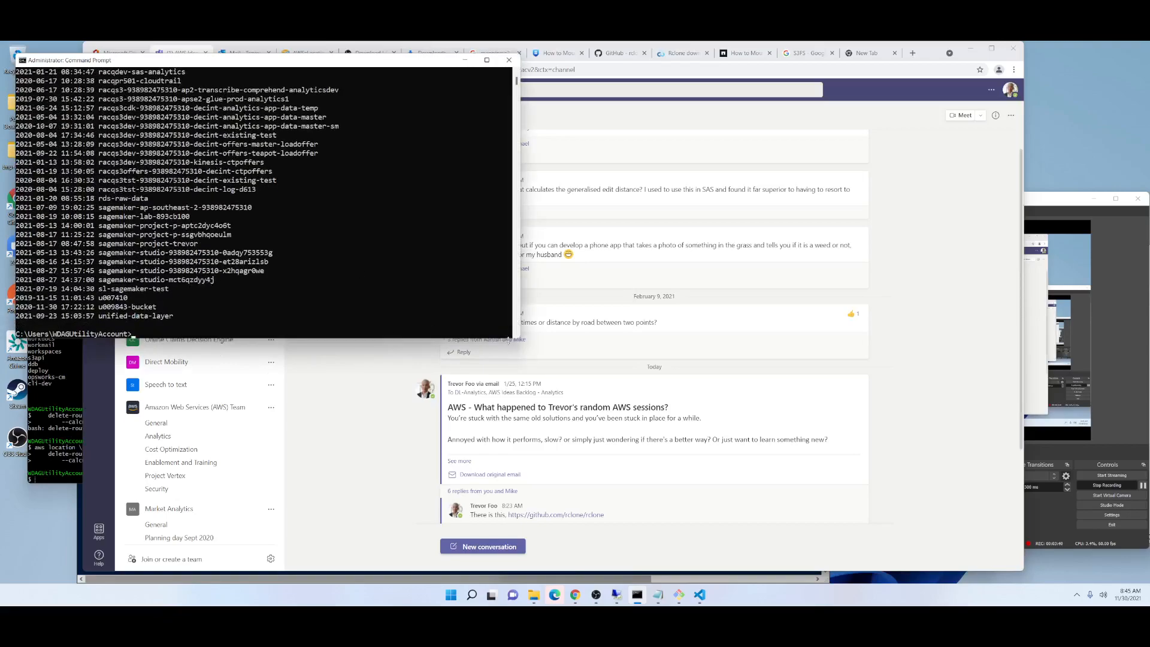
drag(246, 60, 411, 131)
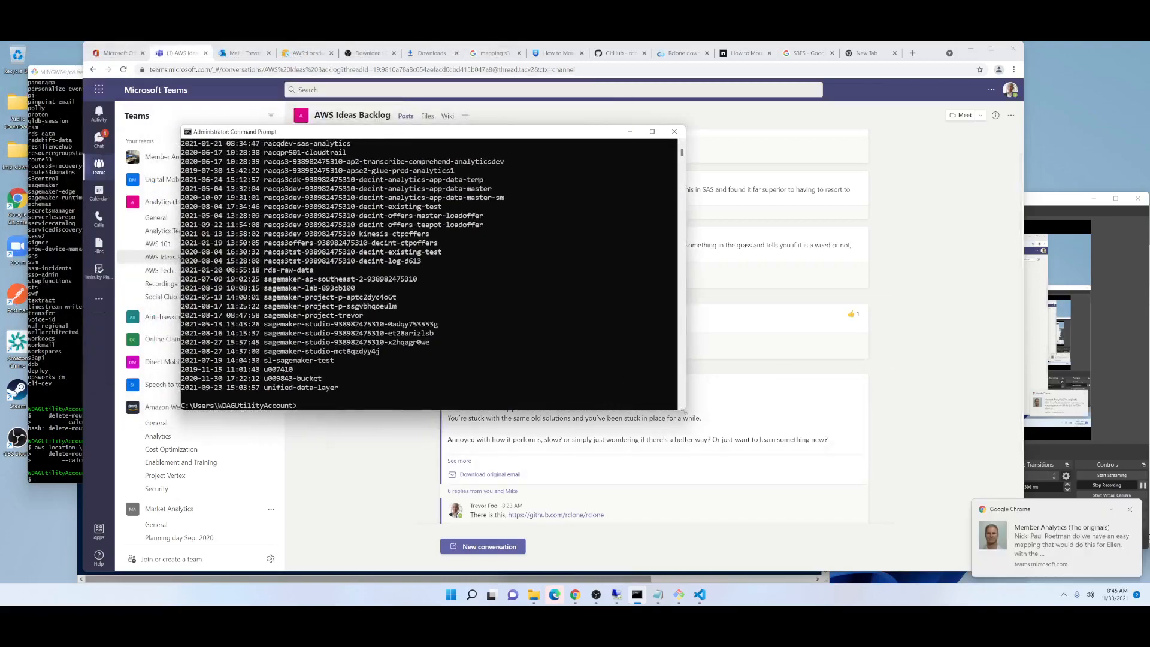
ctrl+scroll(525, 416, up, 3)
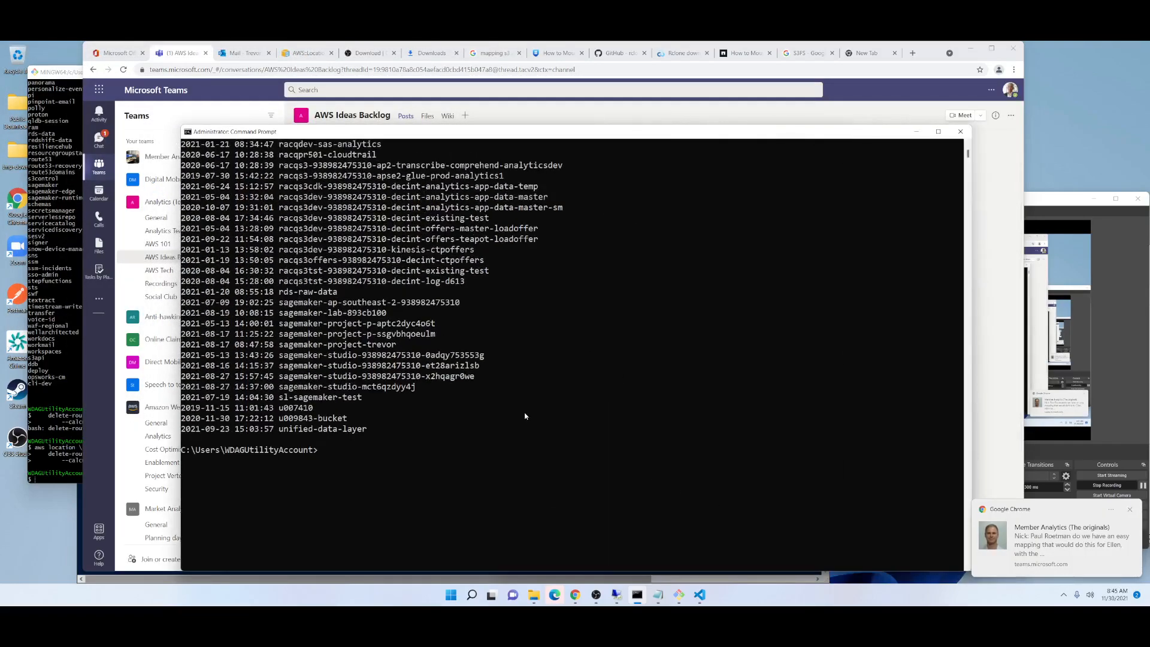
Clear the Command Prompt with cls and run aws s3 ls again.
text(cls)
key(Return)
text(aws s3 ls)
key(Return)
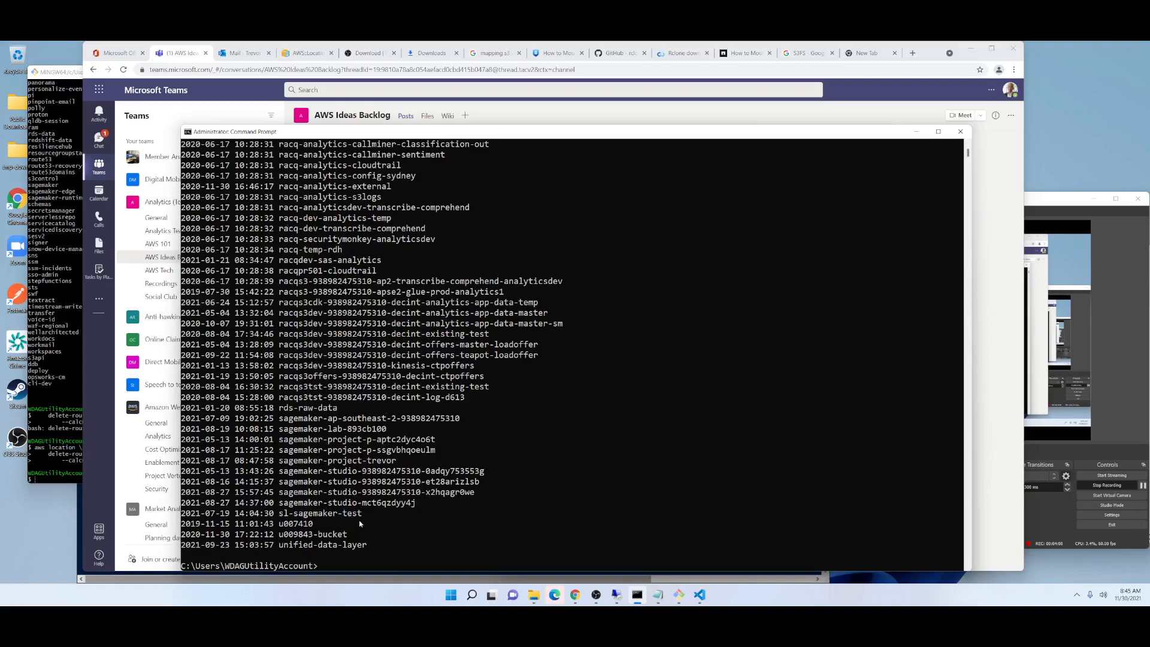
Switch to the Notepad file holding the prepared aws location commands and enlarge its text to 160%.
click(658, 594)
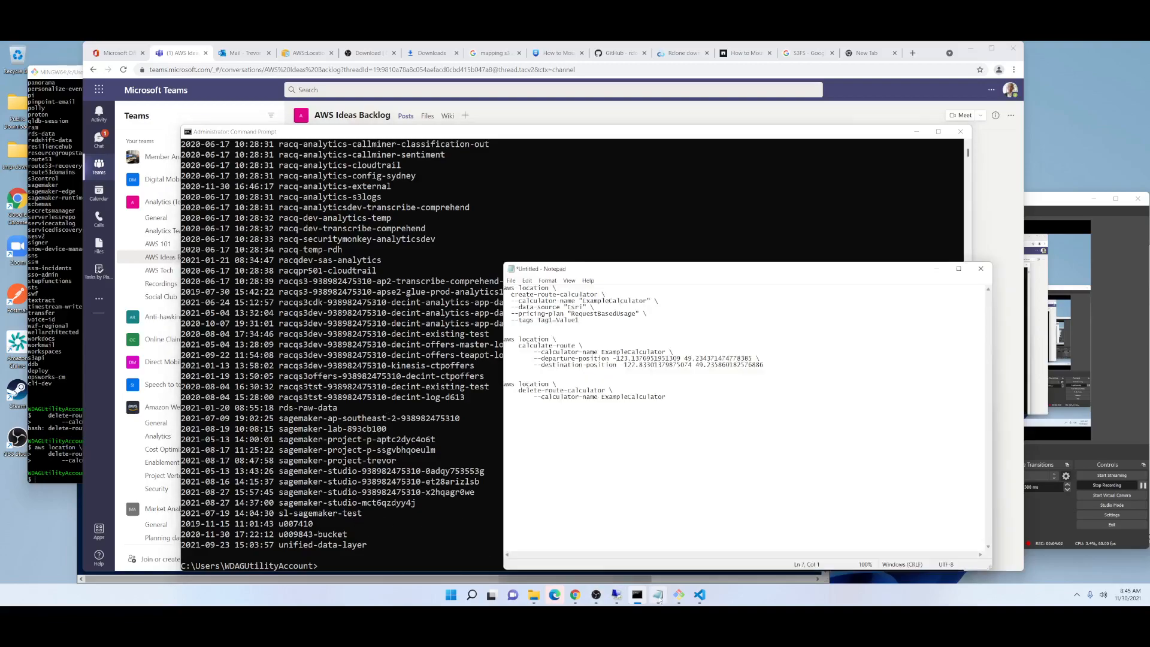
triple_click(619, 389)
click(582, 322)
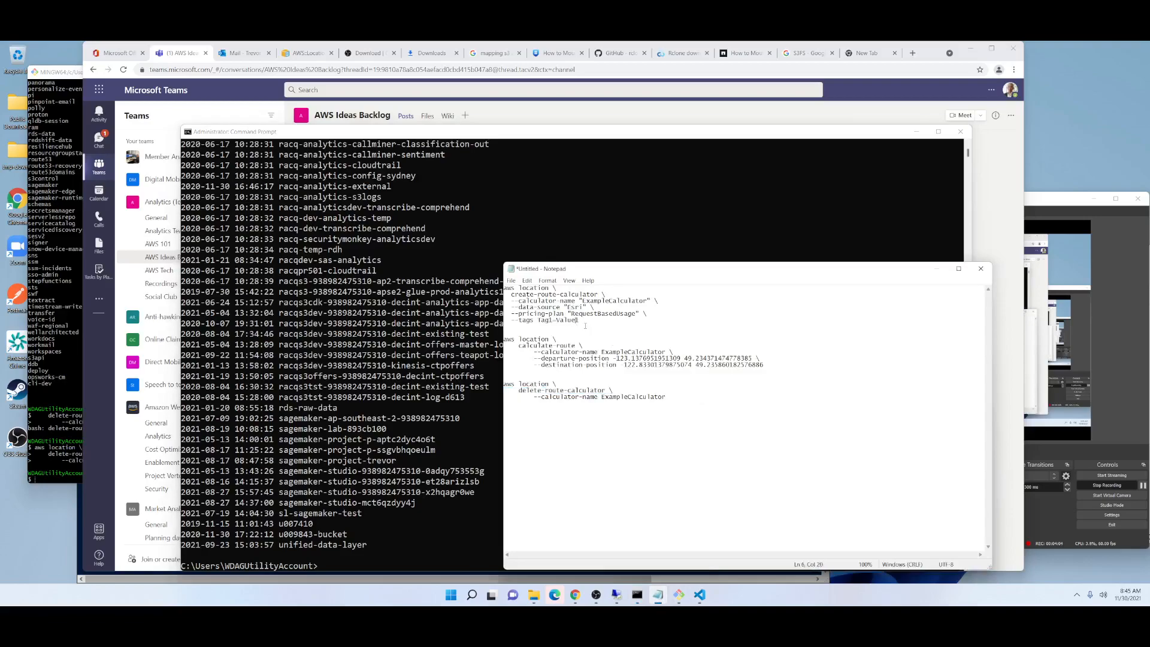
scroll(595, 321, up, 6)
click(625, 391)
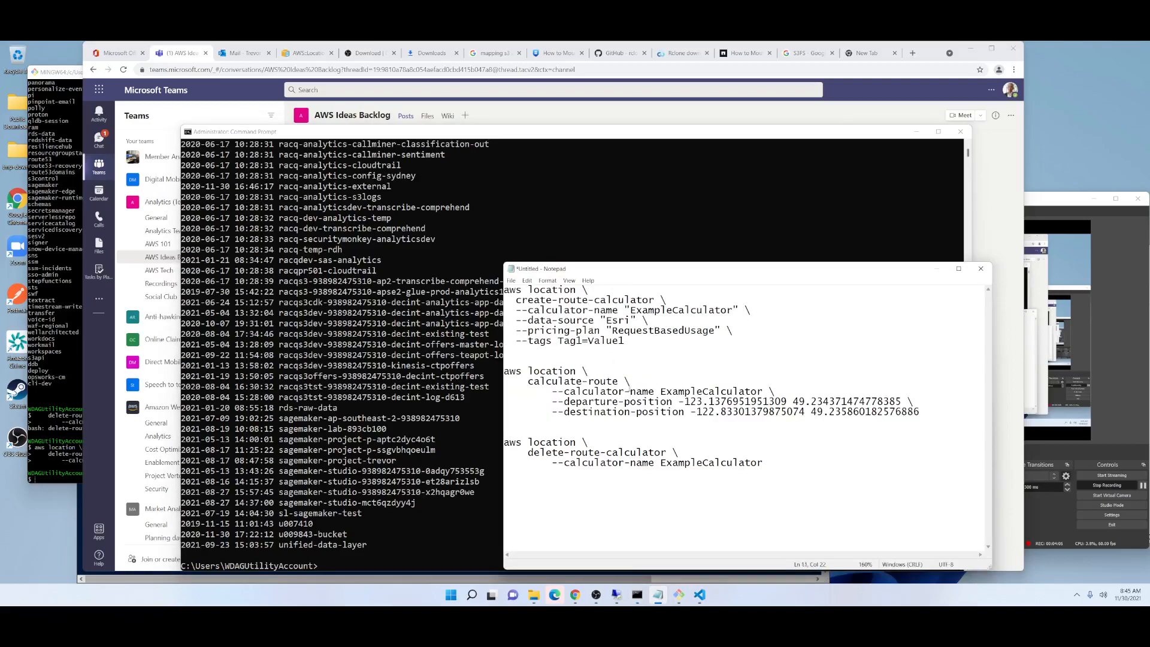
Examine the create-route-calculator command in Notepad: calculator name, data source, pricing plan and tags.
click(559, 291)
drag(625, 310, 745, 310)
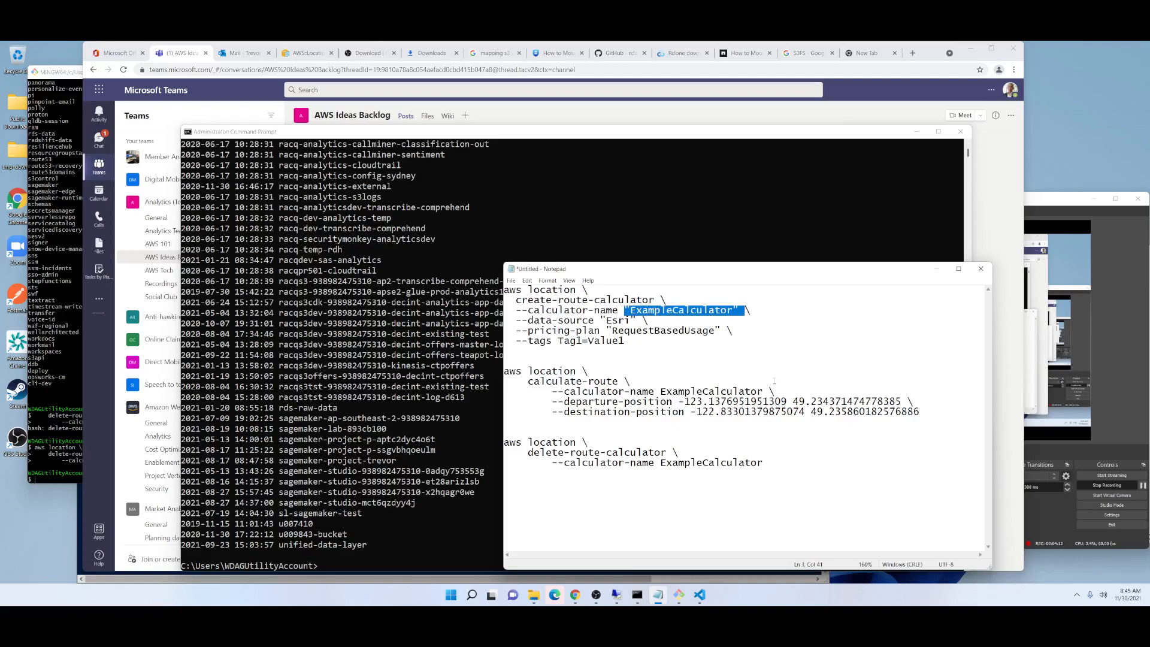
click(618, 321)
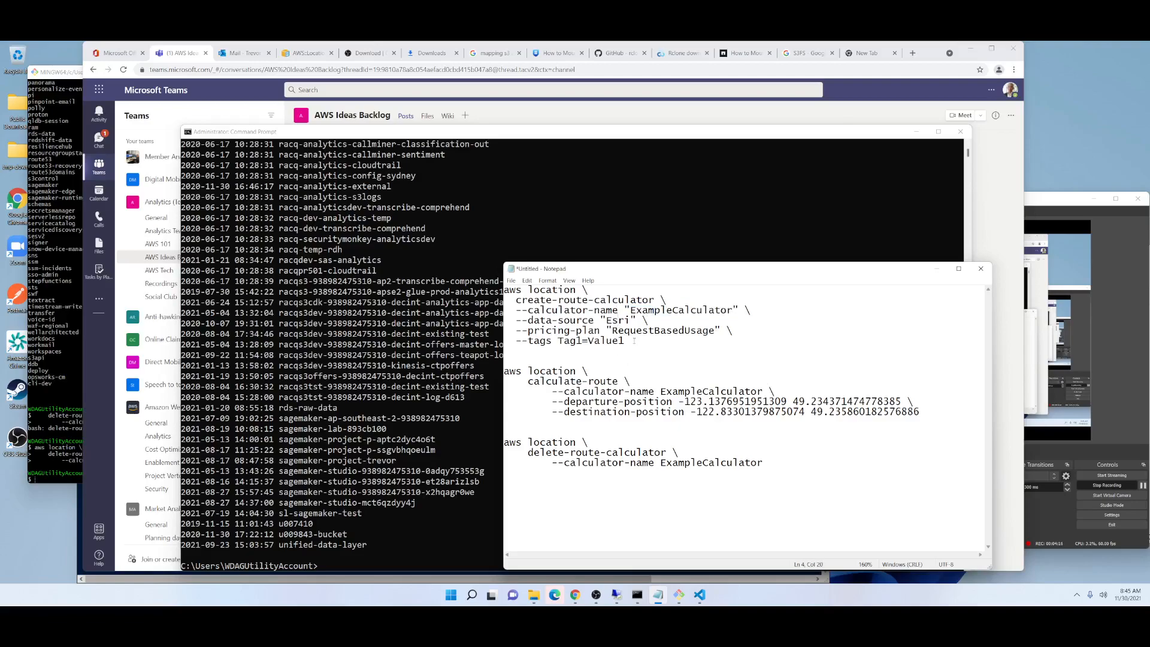
double_click(651, 332)
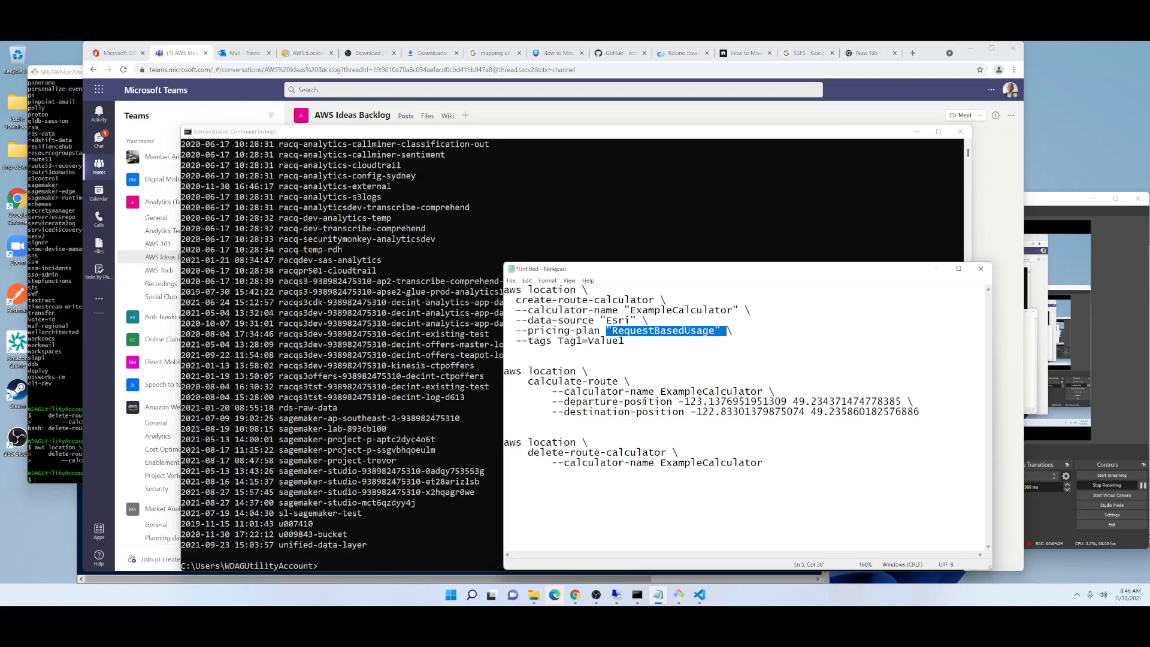
drag(624, 341, 519, 343)
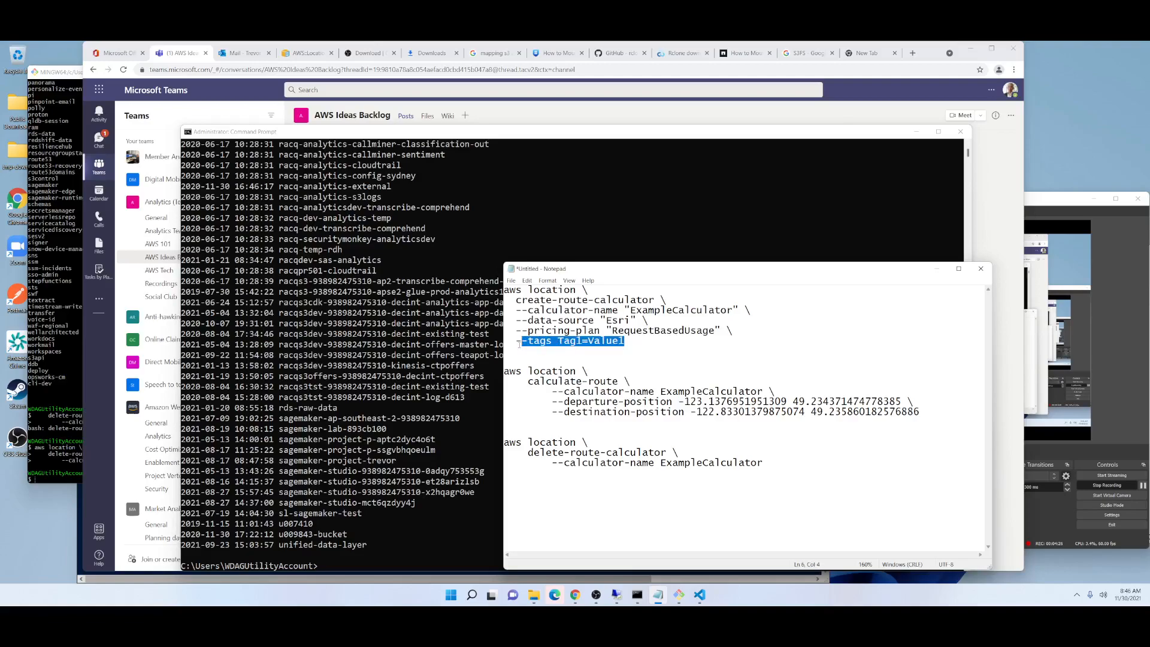
Examine the calculate-route command in Notepad: calculator name, departure position and destination position.
click(594, 401)
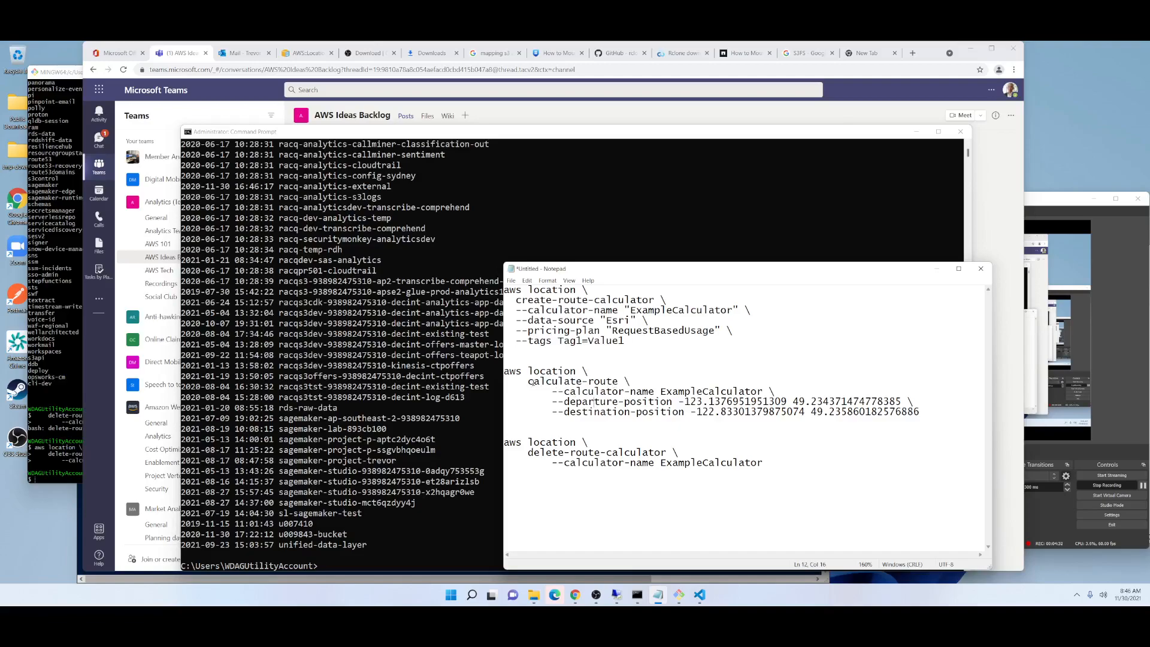
drag(505, 370, 642, 392)
click(685, 401)
drag(762, 390, 660, 392)
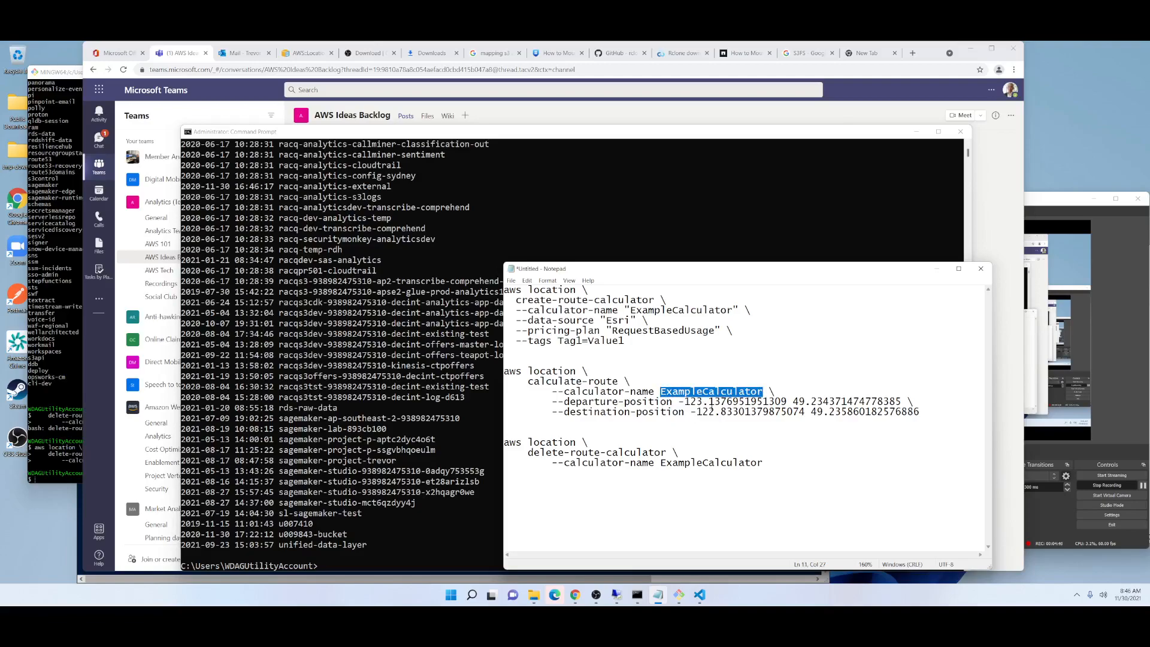
drag(806, 402, 673, 402)
click(794, 403)
click(848, 412)
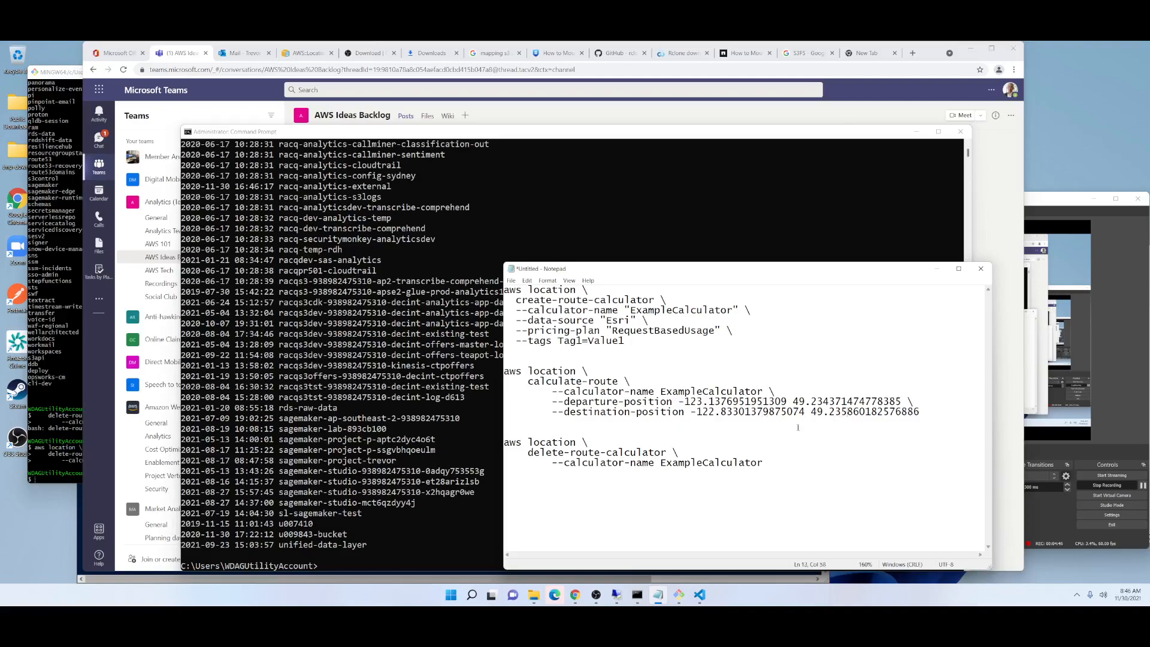
key(Down)
Switch to the Git Bash terminal, move it over the Command Prompt, enlarge its text and empty it with clear.
drag(647, 355, 372, 260)
key(ctrl+c)
click(362, 363)
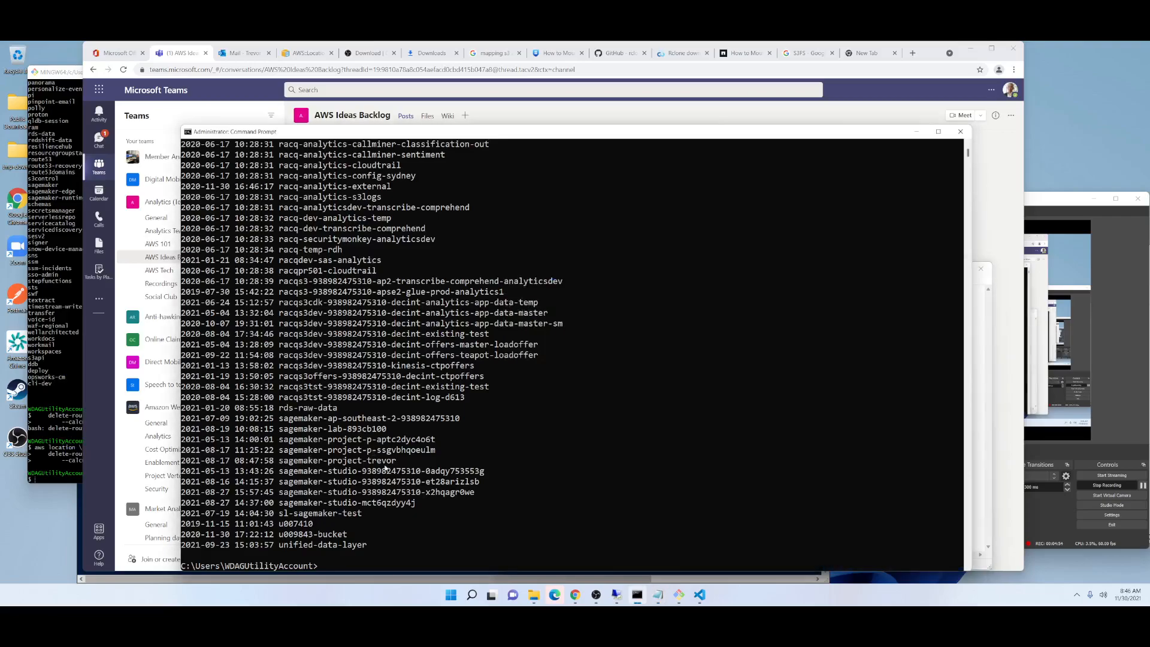
click(678, 595)
drag(232, 76, 608, 138)
scroll(608, 240, up, 6)
text(clear)
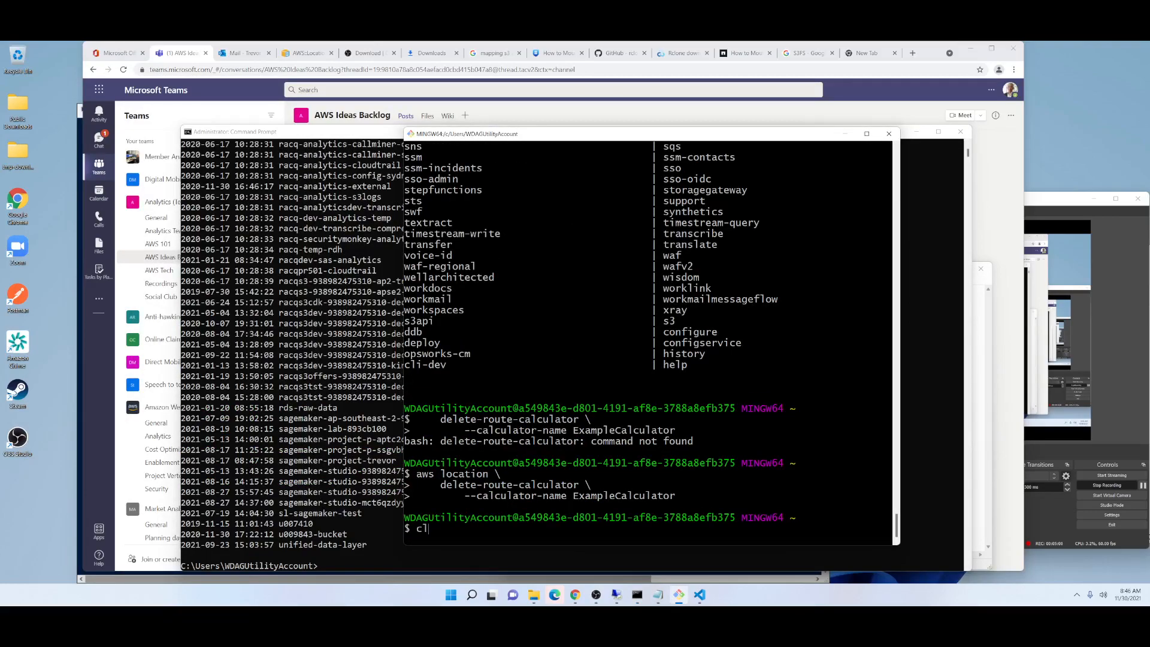
key(Return)
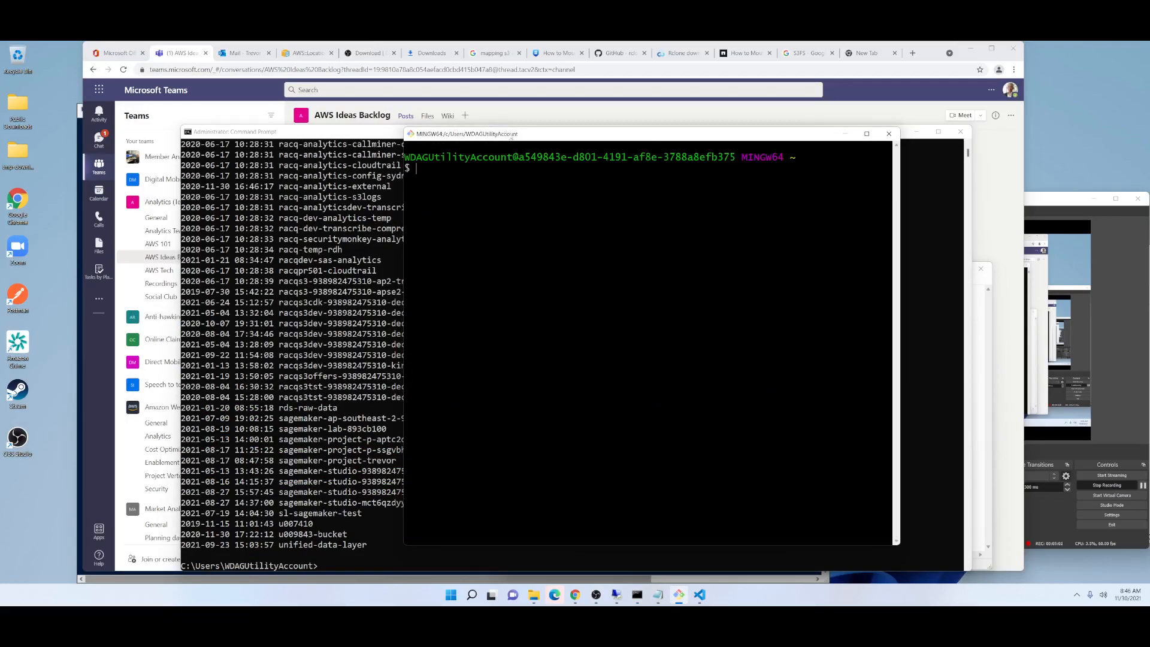
drag(512, 136, 364, 124)
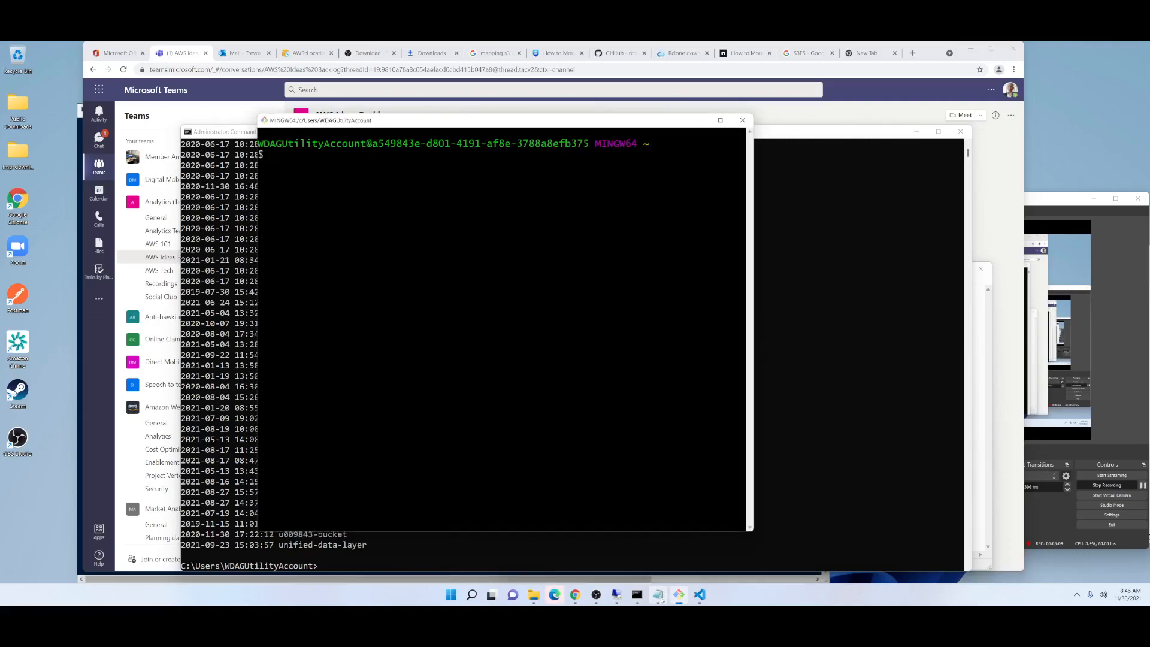
Copy the create-route-calculator command from Notepad and run it in Git Bash to create ExampleCalculator with Esri data, RequestBasedUsage pricing and tag Tag1=Value1.
click(658, 594)
drag(631, 358, 505, 290)
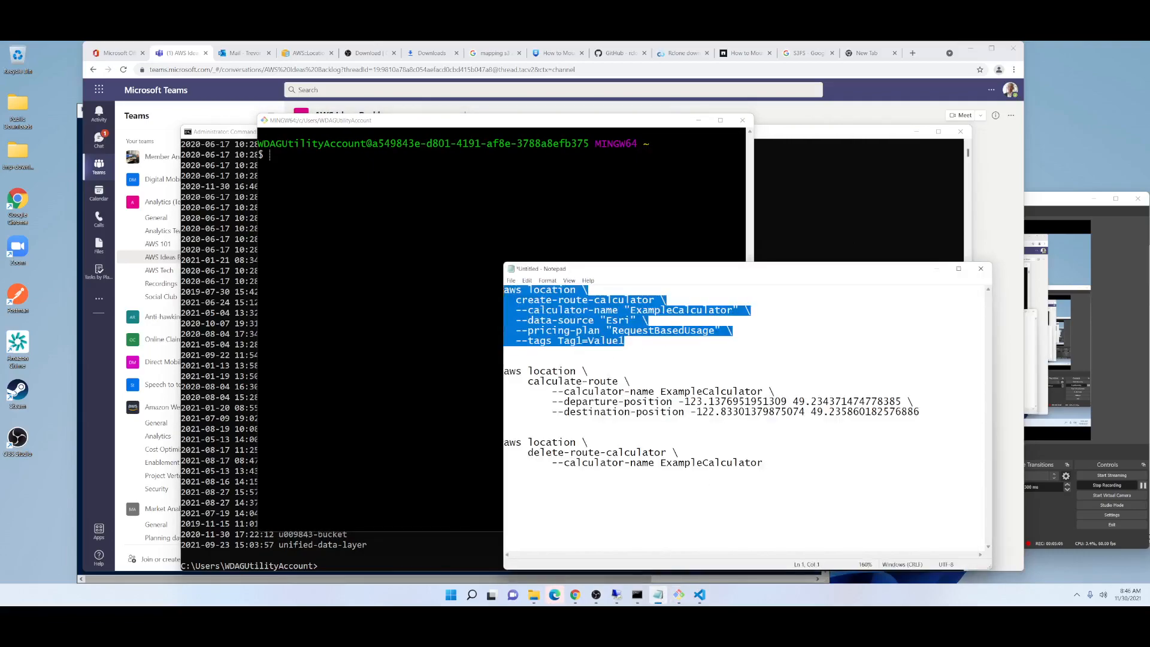
right_click(375, 299)
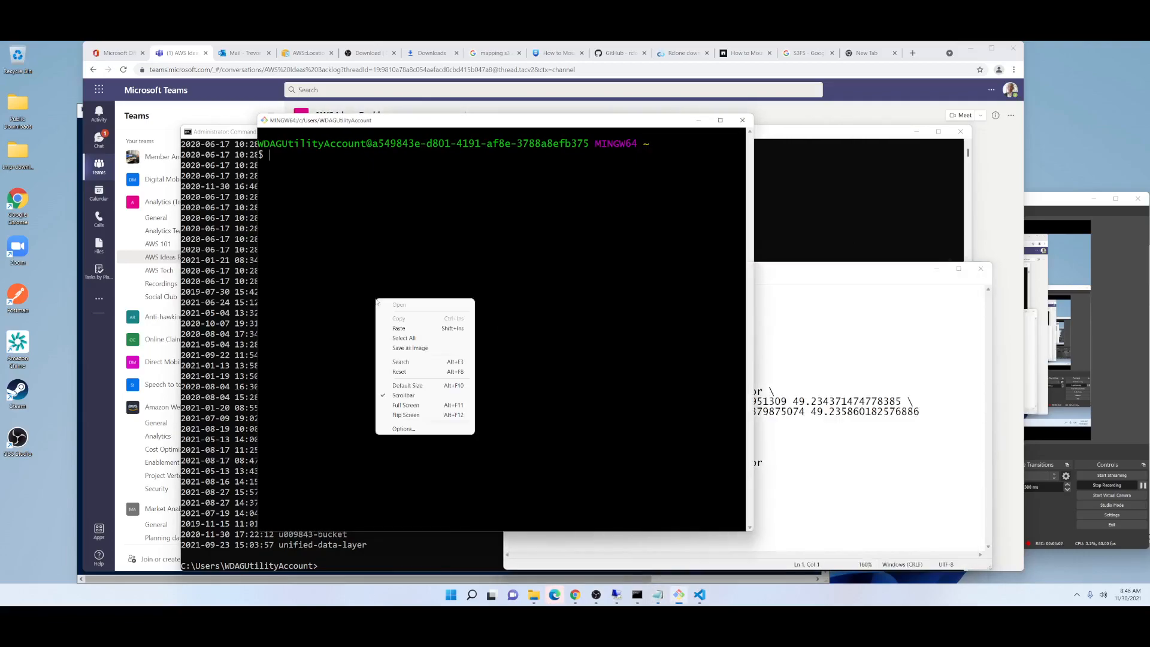
click(419, 328)
key(Return)
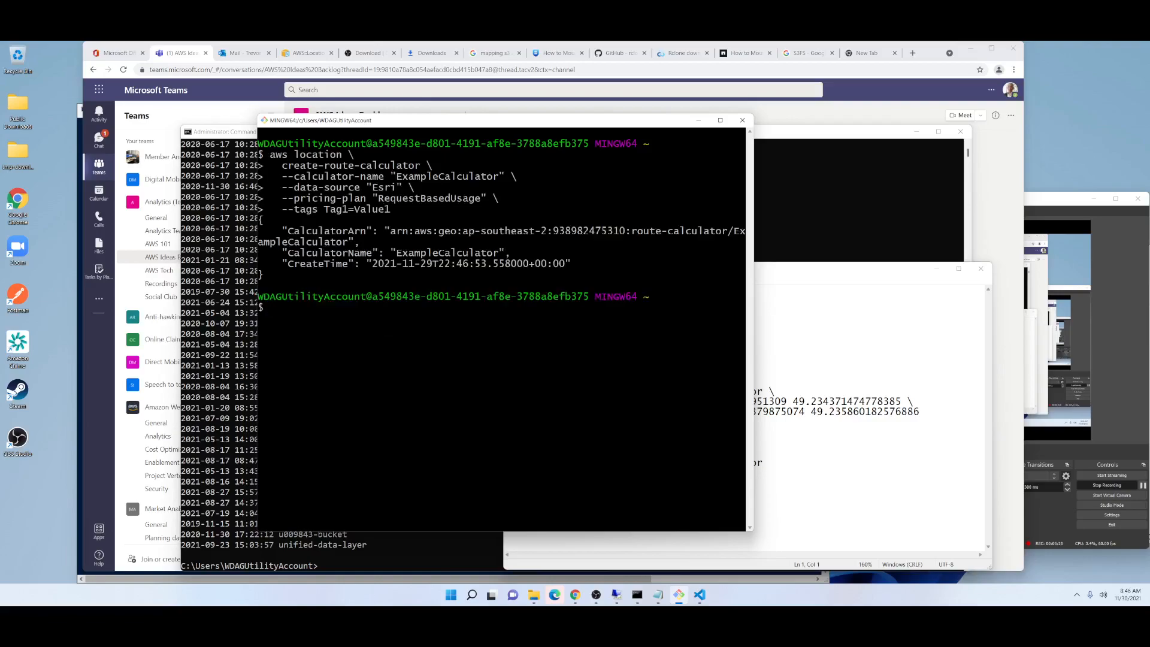
Widen the Git Bash window and examine the calculator's ARN and creation time in the command's response.
drag(753, 266, 1061, 266)
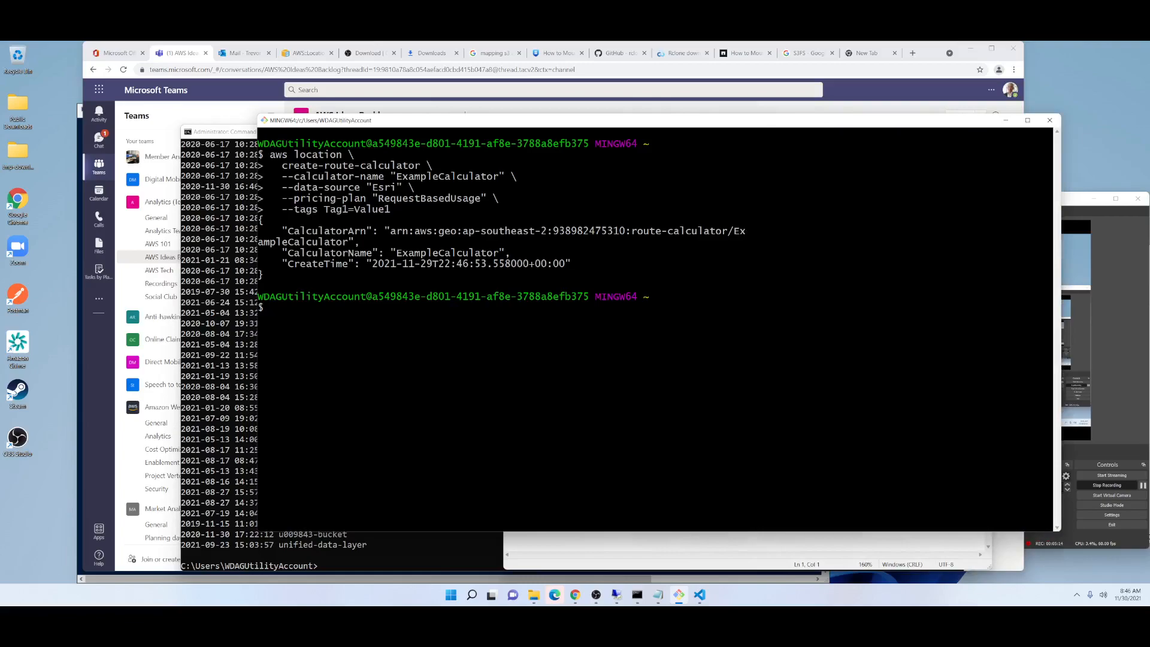
drag(390, 231, 348, 241)
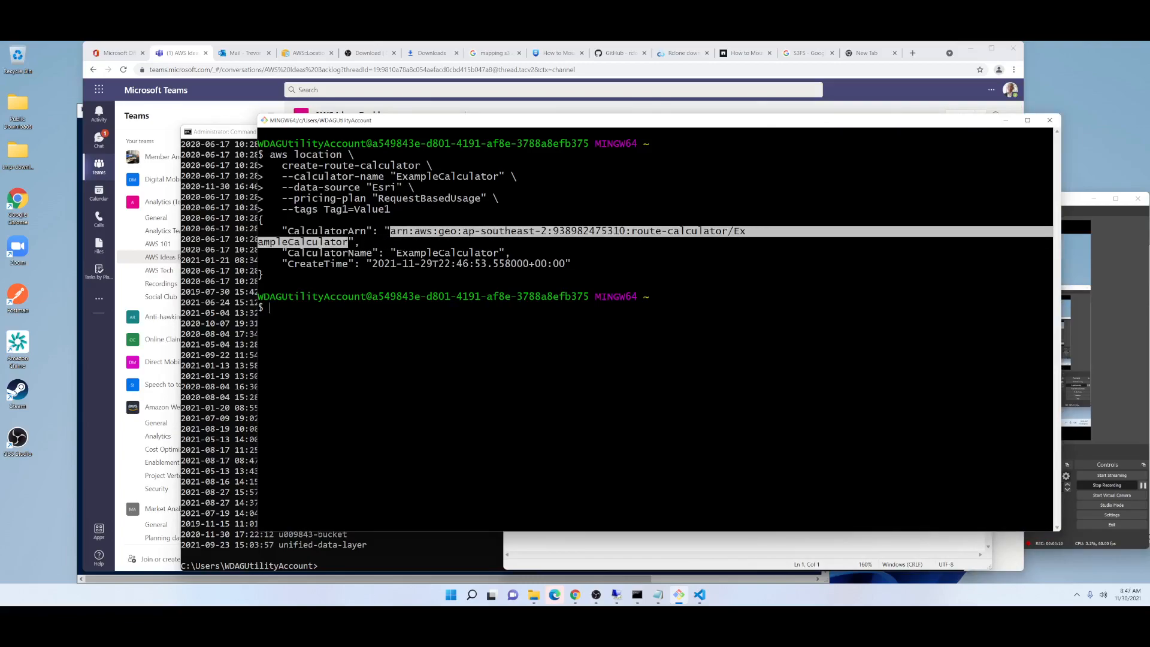
double_click(313, 265)
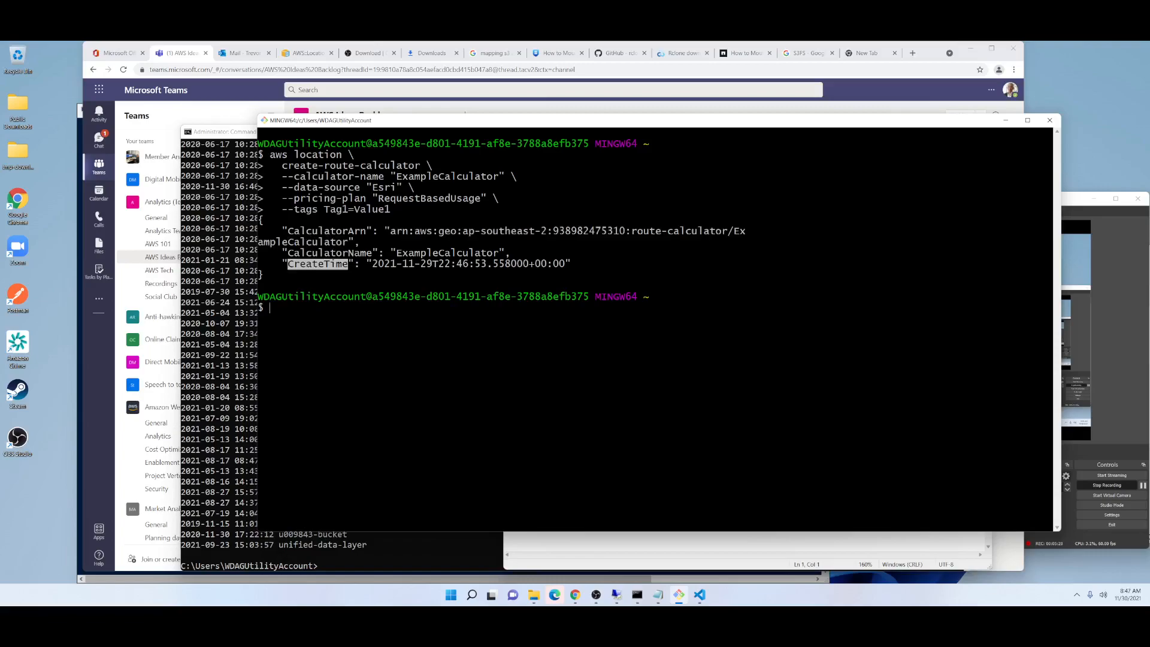
Copy the calculate-route command from Notepad and run it in Git Bash for ExampleCalculator, from -123.1376951951309 49.234371474778385 to -122.83301379875074 49.235860182576886.
click(738, 545)
drag(919, 412, 505, 372)
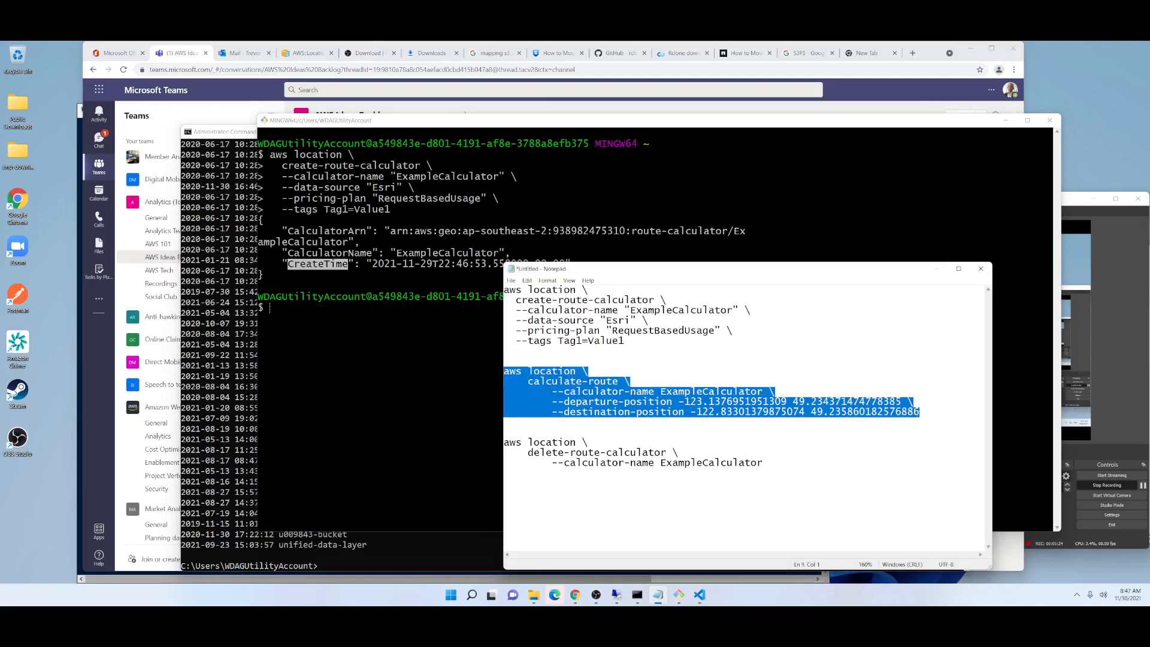
key(ctrl+c)
right_click(402, 397)
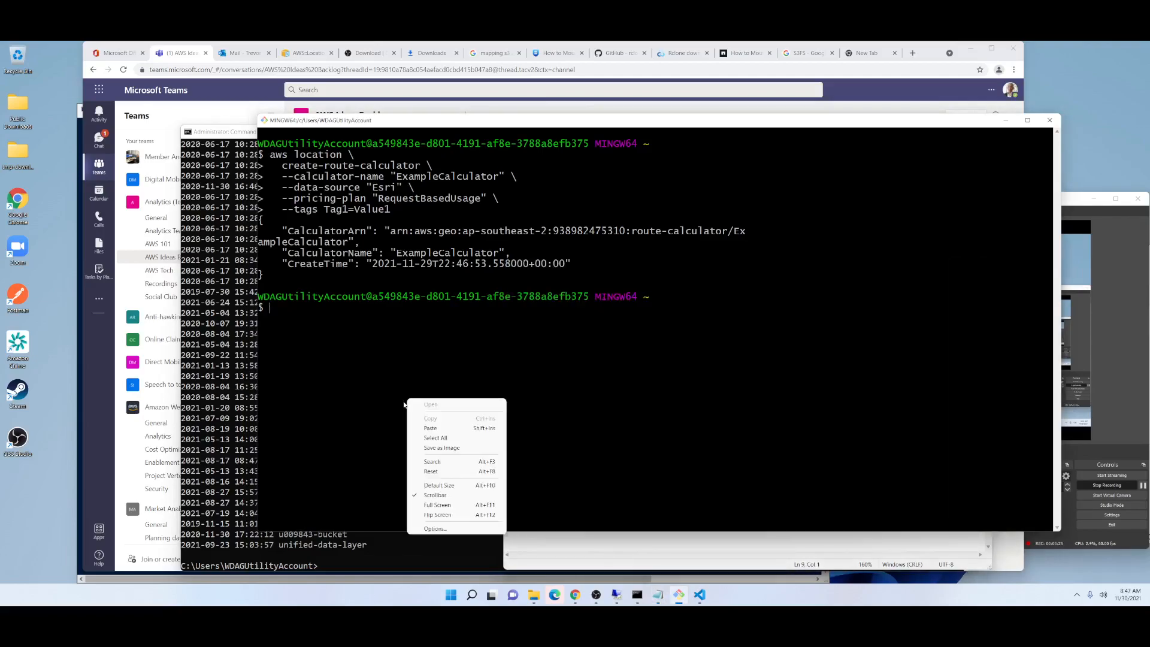
click(443, 418)
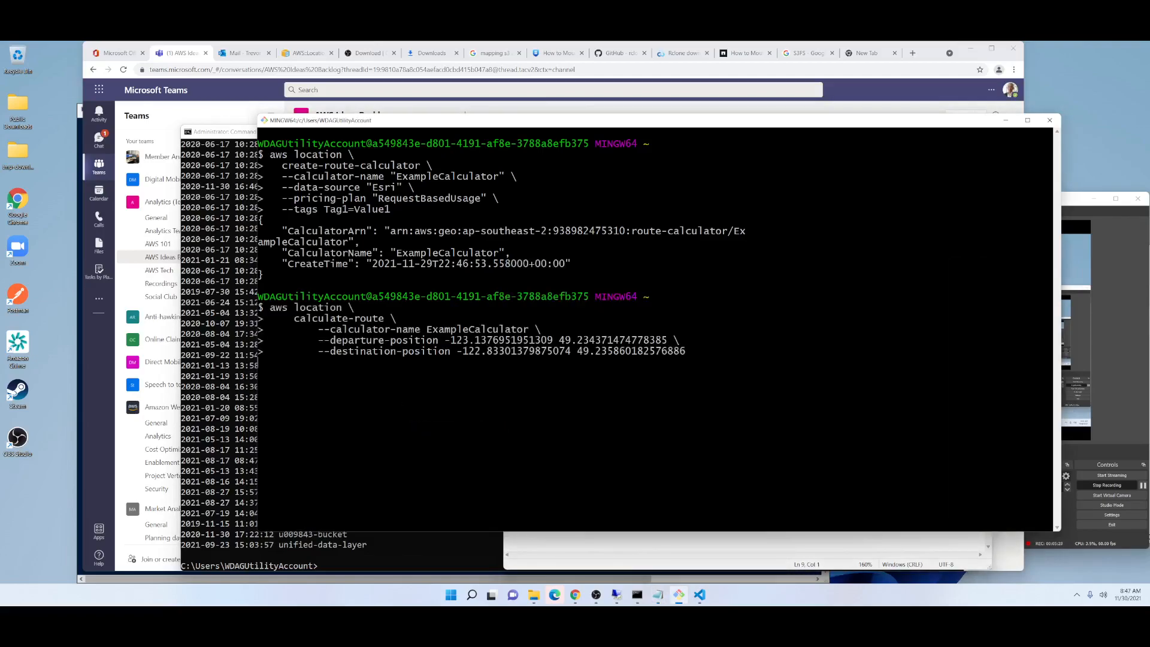
key(Return)
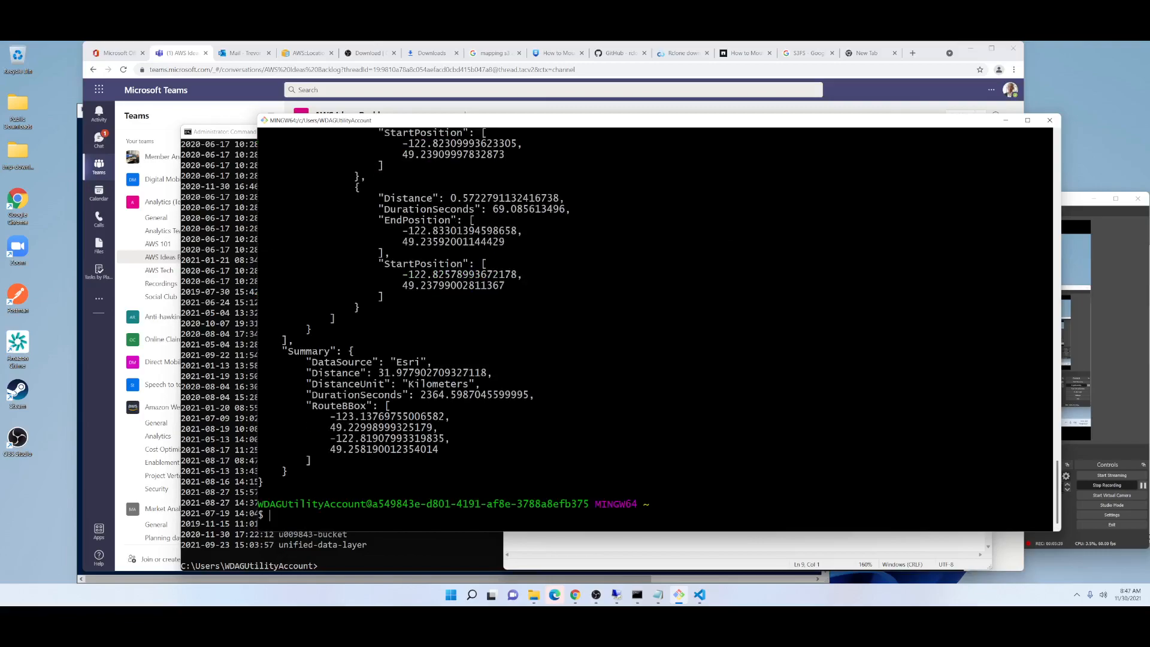
Examine the route output from its beginning: the leg's distance and duration, and the distance, duration and positions of each step.
drag(1059, 488, 1039, 196)
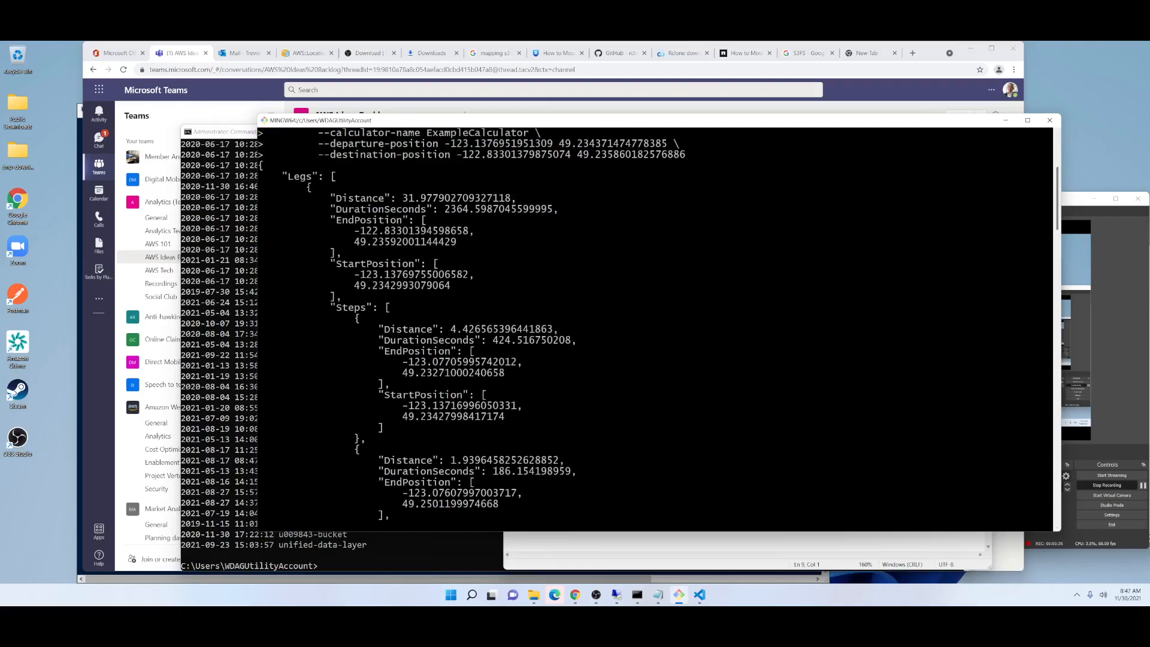
drag(402, 198, 505, 209)
click(504, 209)
double_click(350, 308)
drag(349, 329, 384, 427)
click(384, 427)
scroll(384, 427, down, 4)
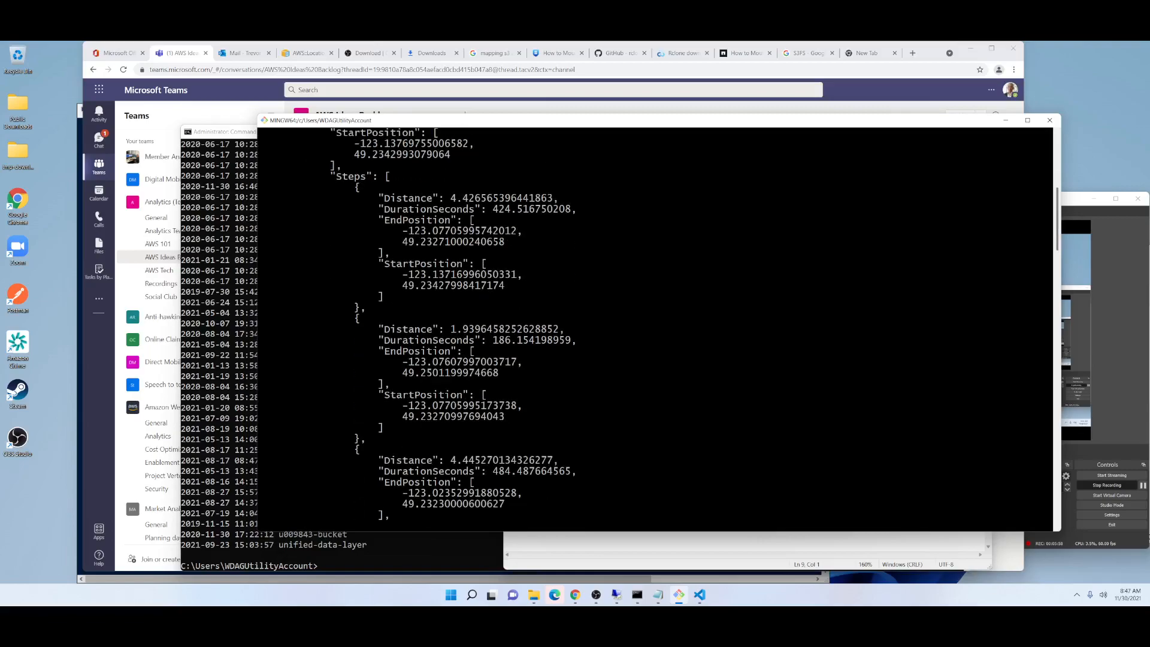
scroll(464, 324, down, 9)
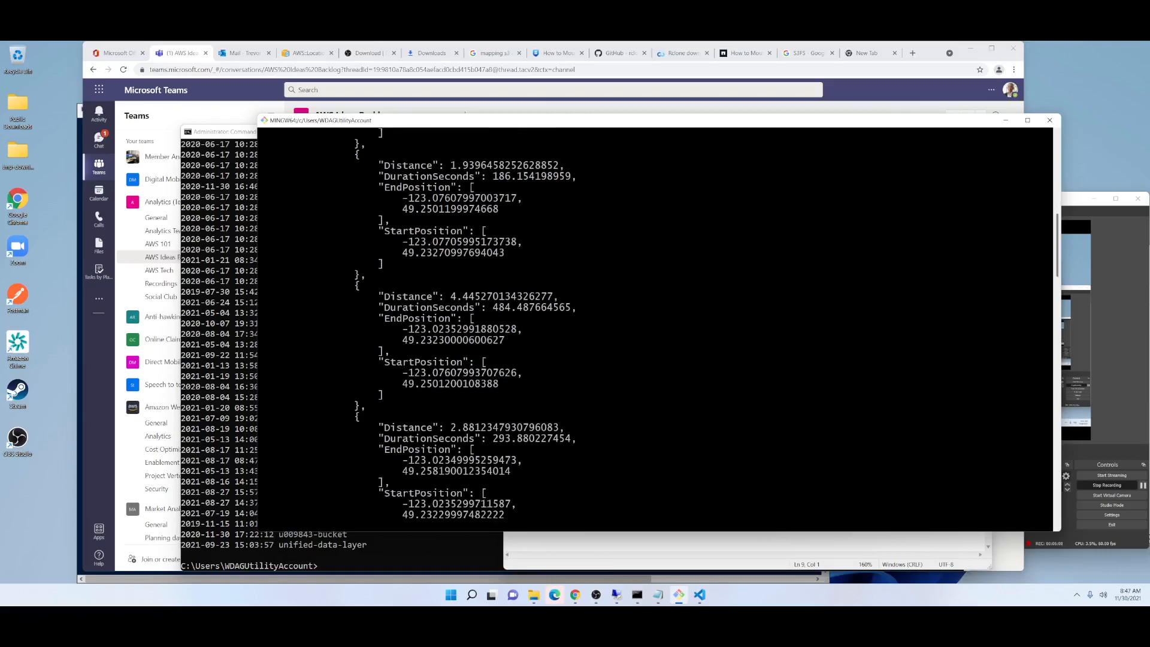
scroll(655, 328, down, 1)
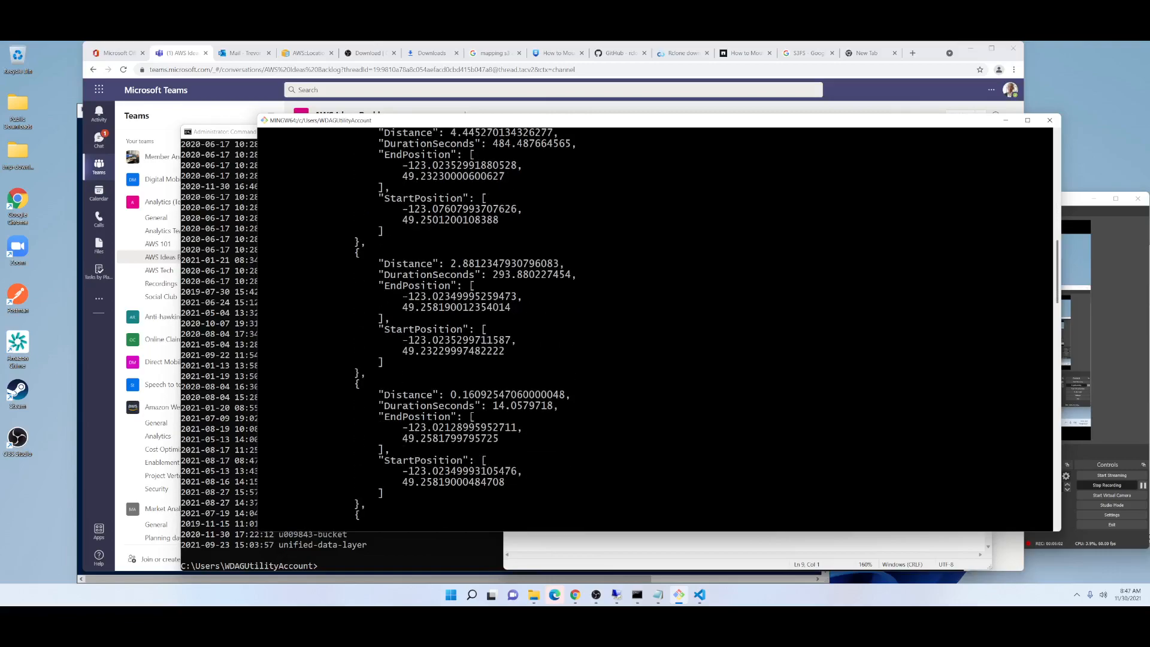
scroll(655, 329, down, 13)
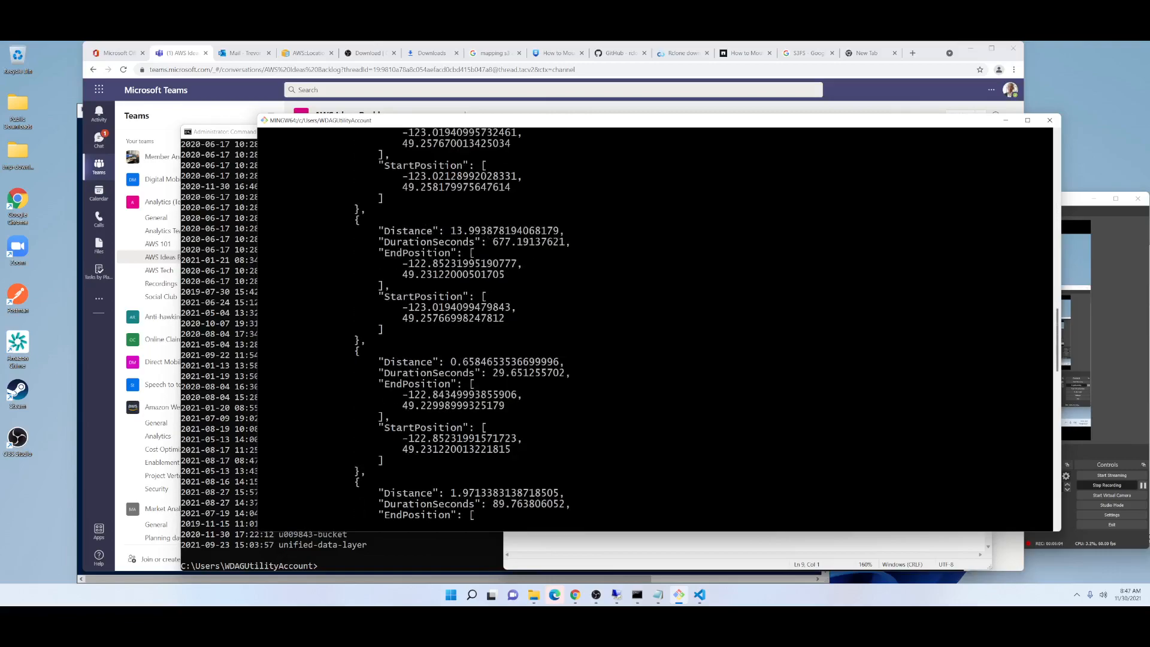
scroll(1050, 509, down, 13)
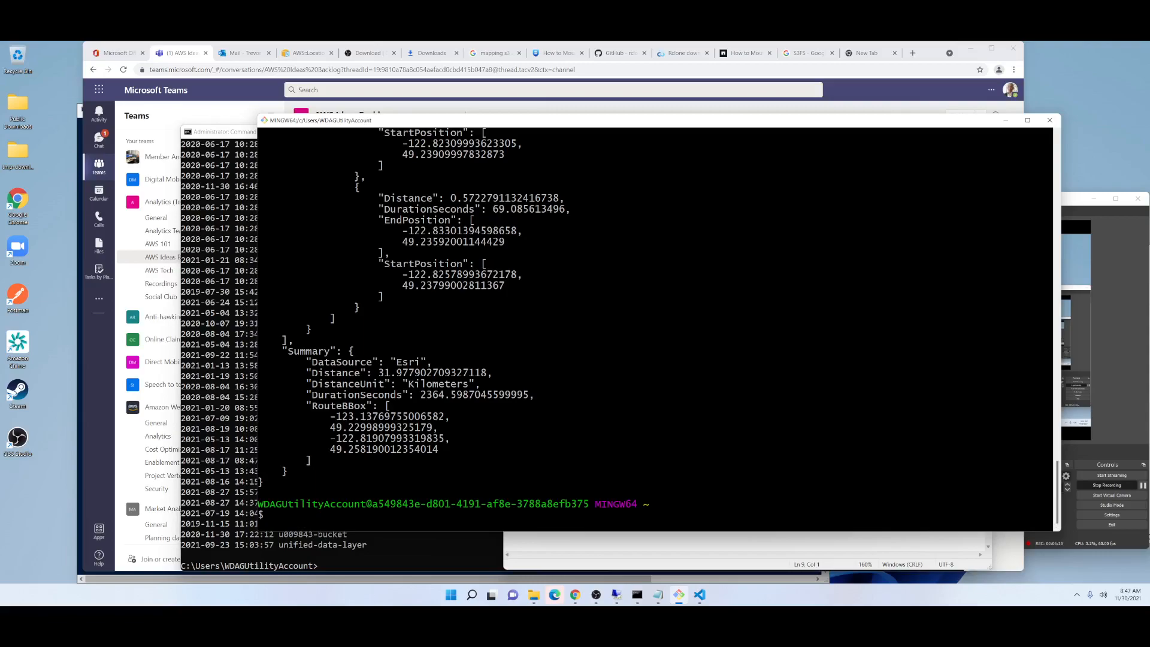
Highlight the data source and total distance in the Summary section of the route output.
double_click(309, 351)
double_click(408, 363)
double_click(420, 374)
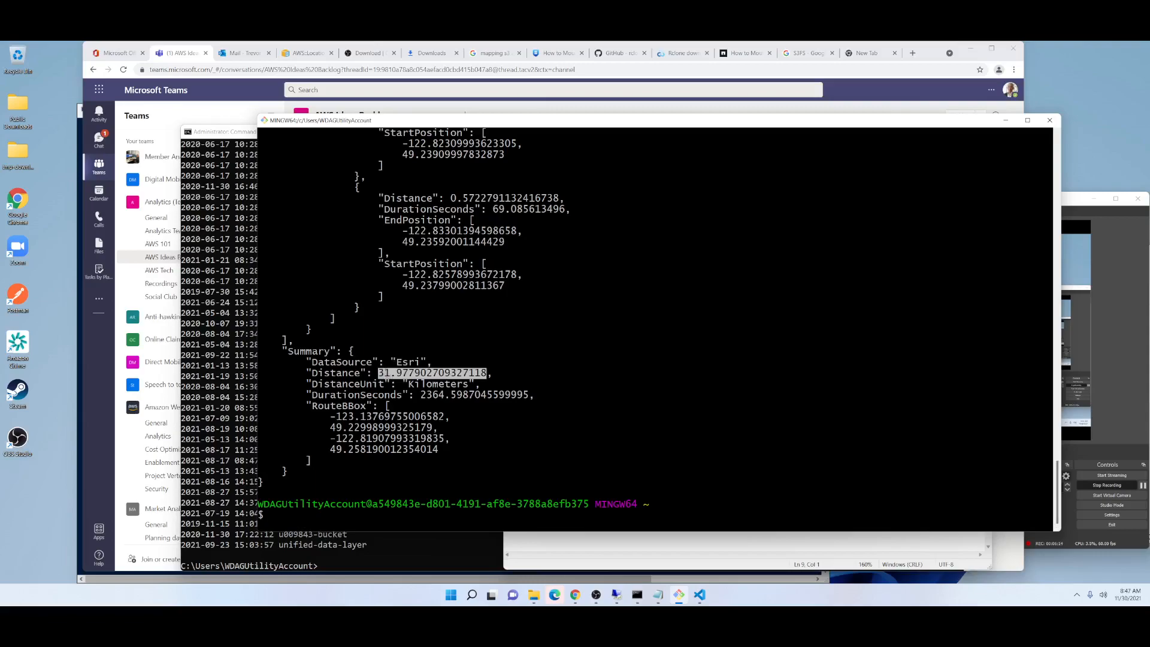
Highlight the distance unit, duration in seconds and RouteBBox coordinates in the Summary section of the route output.
double_click(438, 384)
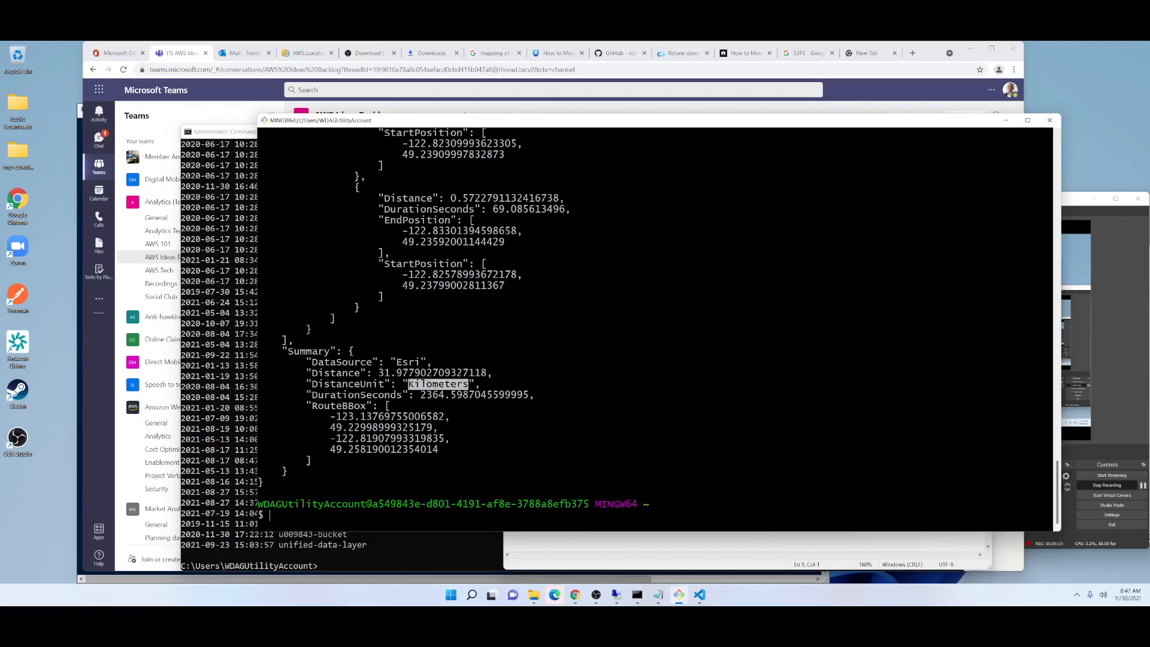
double_click(428, 395)
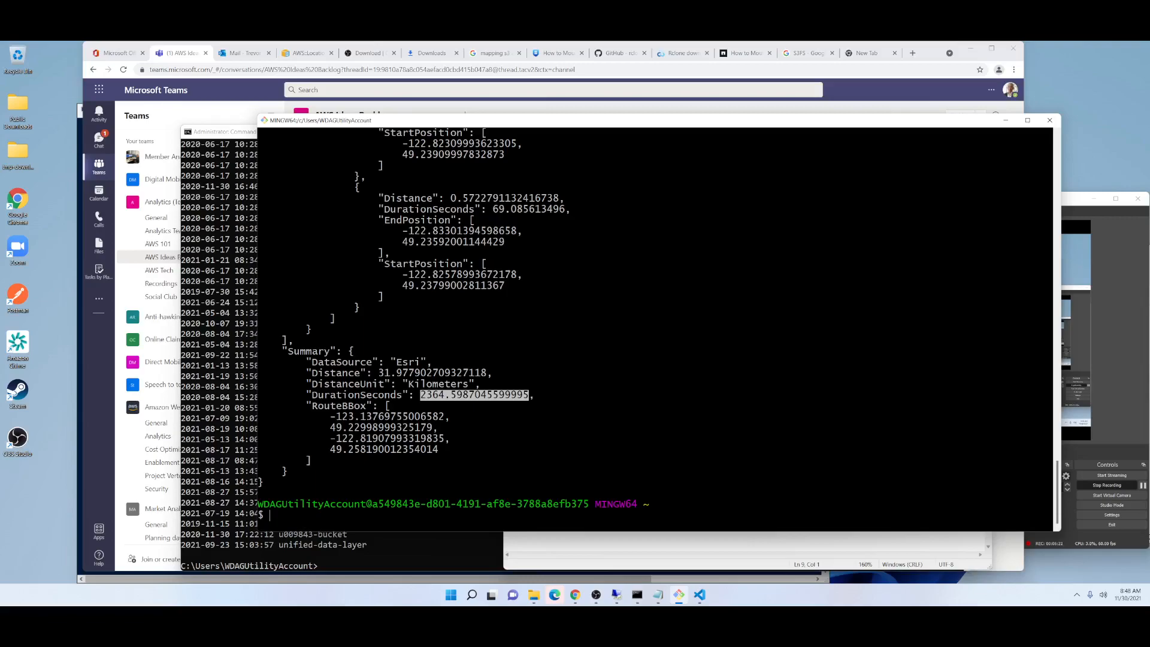
drag(295, 406, 259, 479)
click(264, 478)
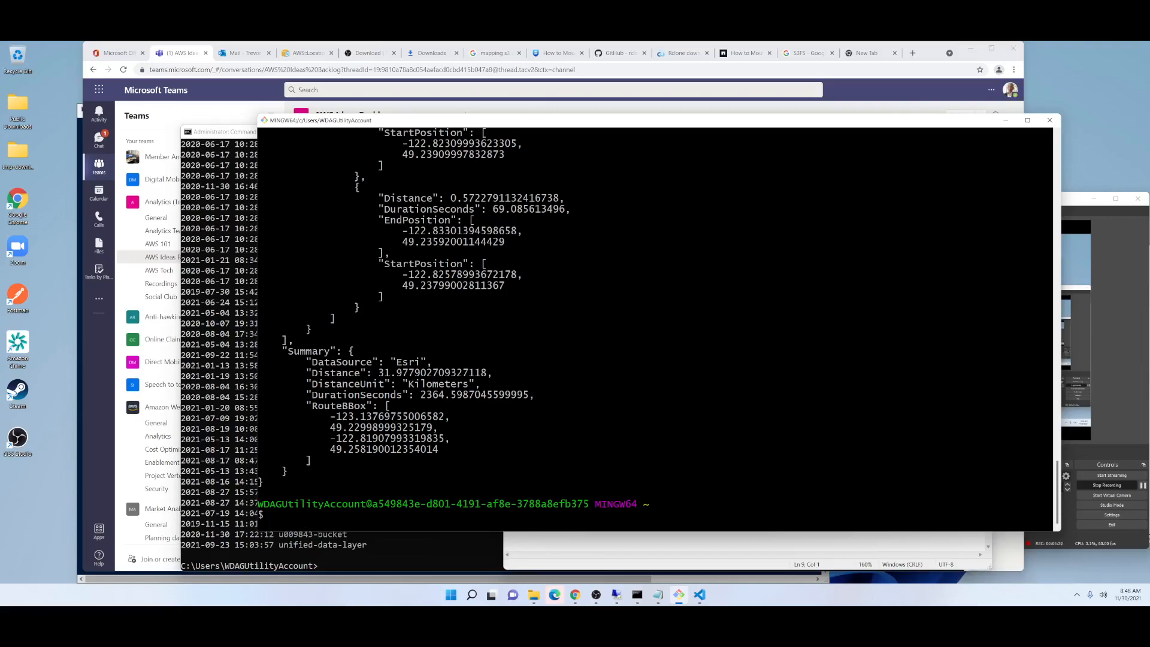
Copy the delete-route-calculator command for ExampleCalculator from Notepad and paste it at the Git Bash prompt.
drag(671, 532, 667, 539)
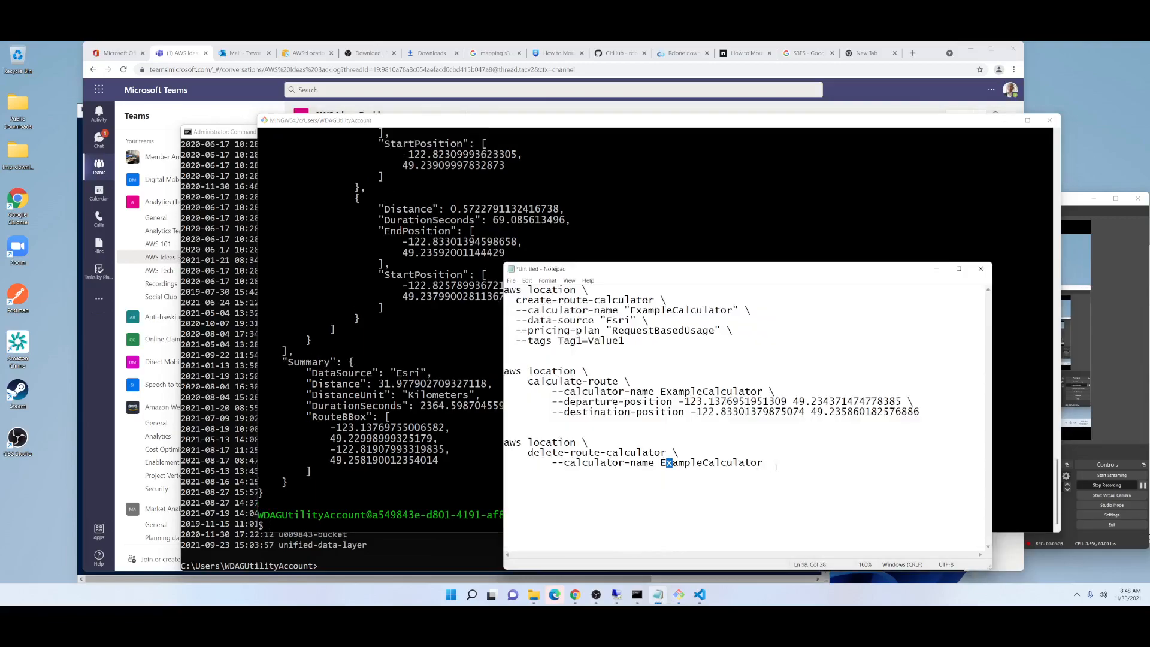
drag(773, 467, 505, 453)
key(shift+Up)
key(Delete)
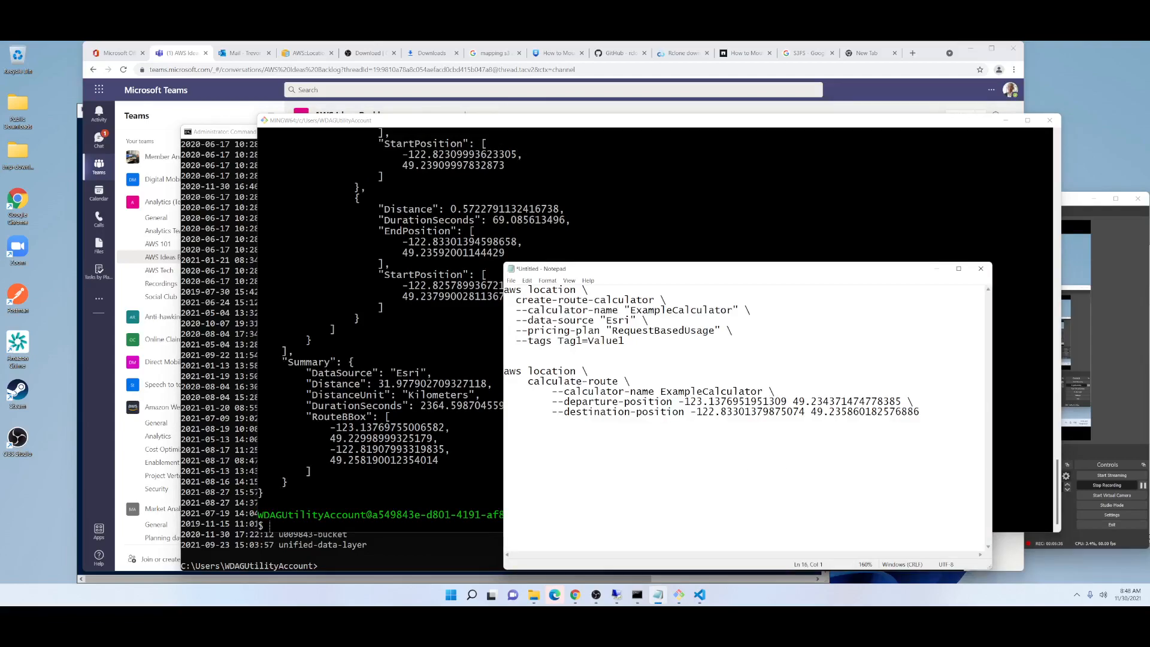
key(ctrl+z)
click(482, 465)
right_click(640, 473)
click(684, 367)
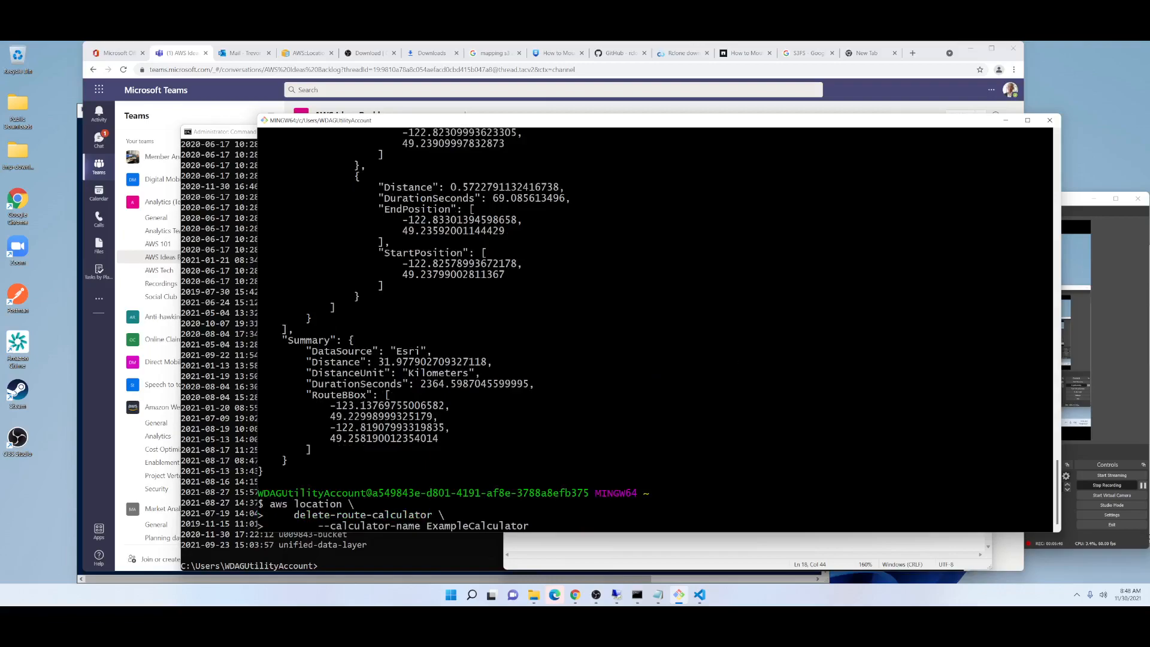